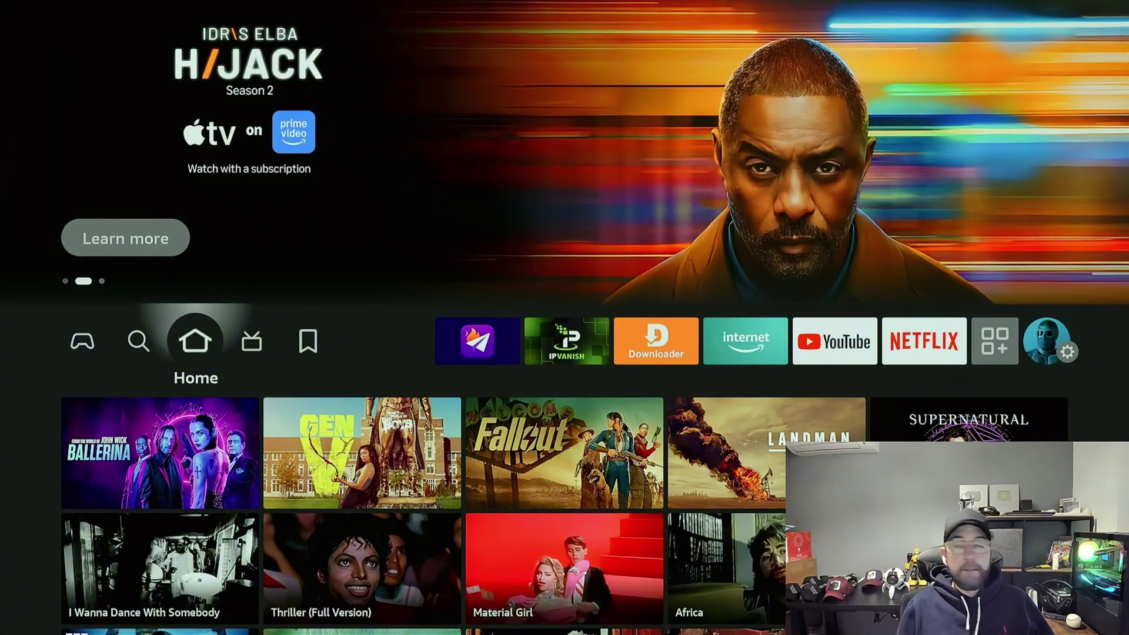
- Open the text search from the Find section of the Fire TV home screen
key("Right")
key("Right")
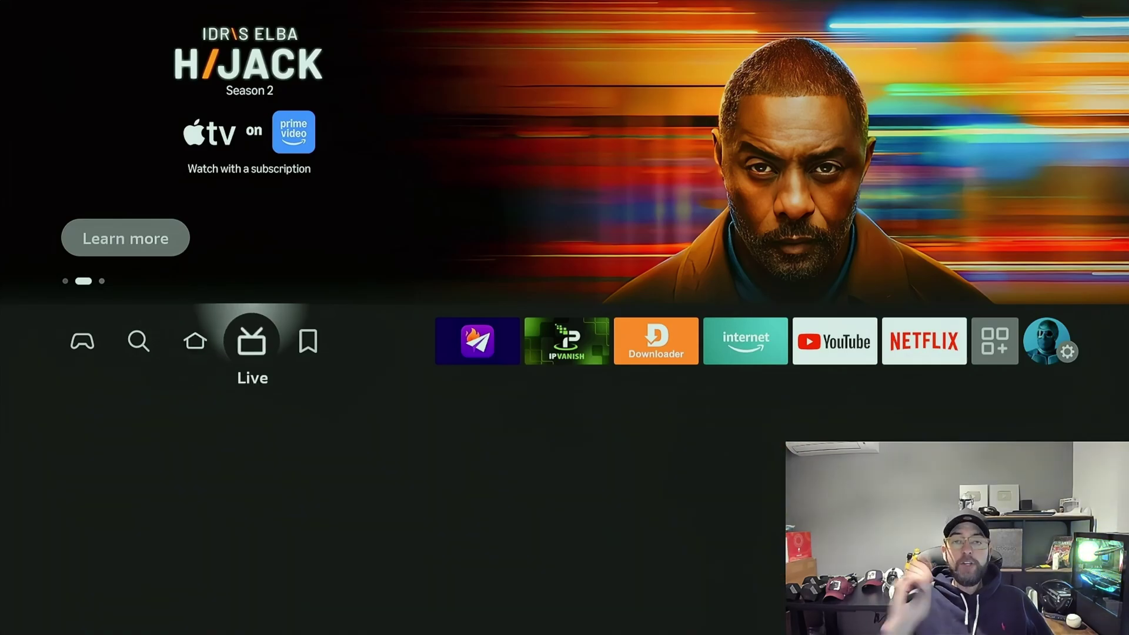
key("Left")
key("Left")
key("Left")
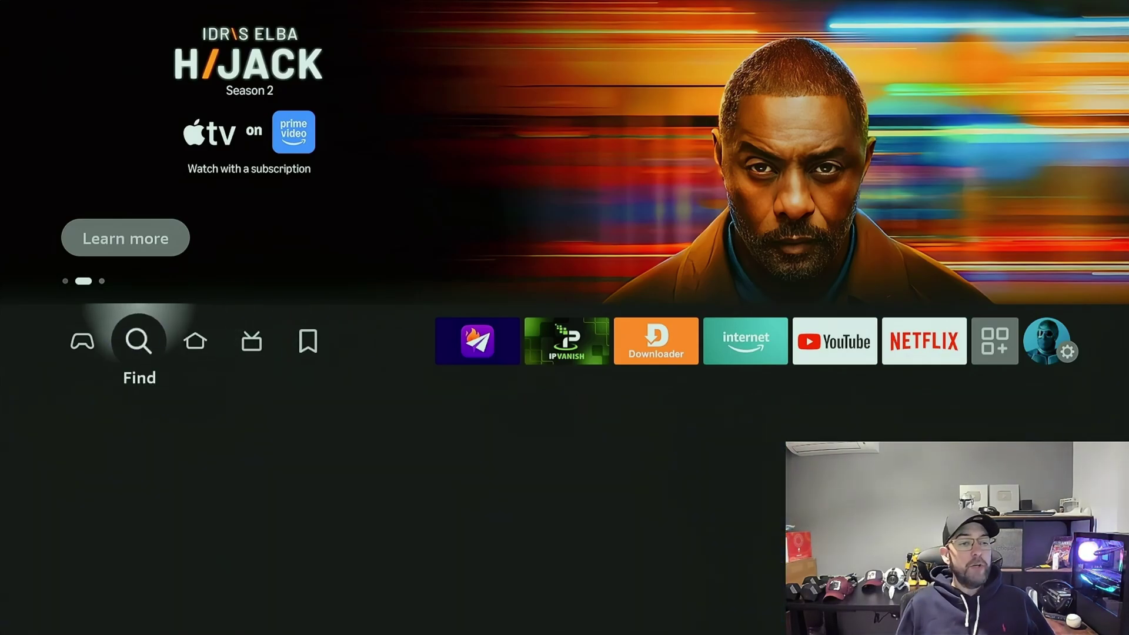
key("Down")
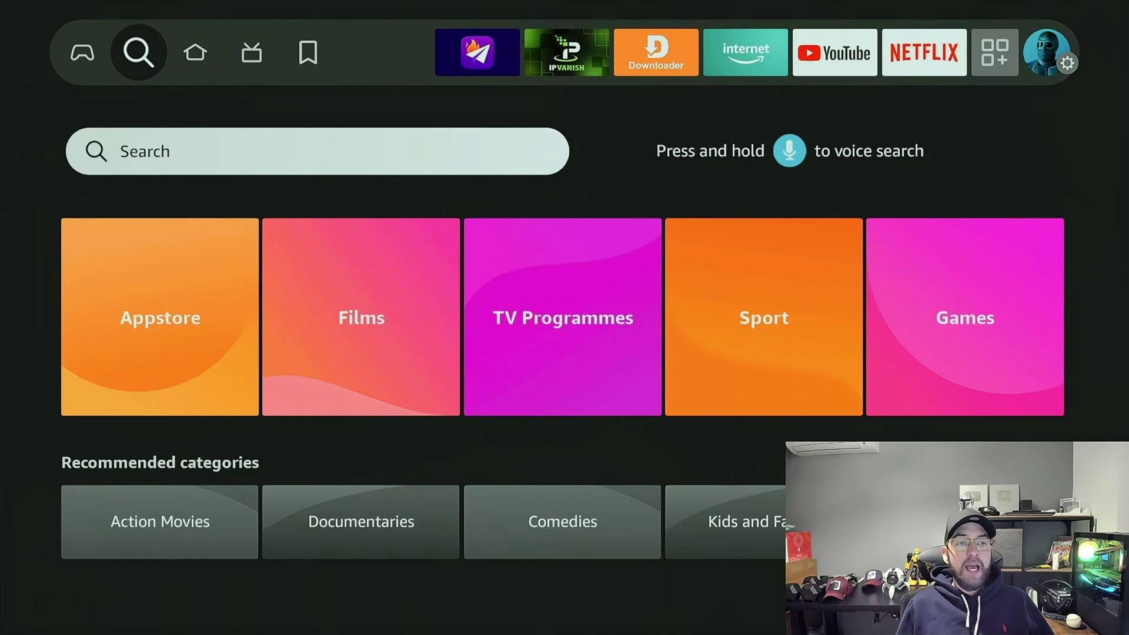
key("Return")
- Enter "Fire" as the search text
key("Right")
key("Right")
key("Right")
key("Right")
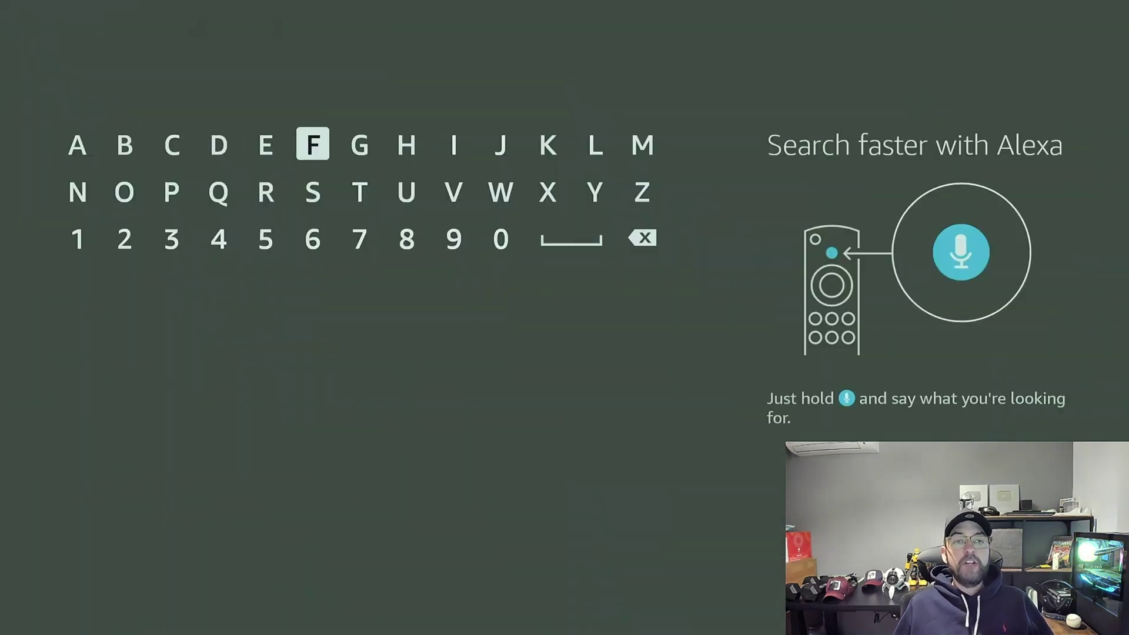
key("Return")
key("Right")
key("Right")
key("Right")
key("Return")
key("Down")
key("Left")
key("Left")
key("Left")
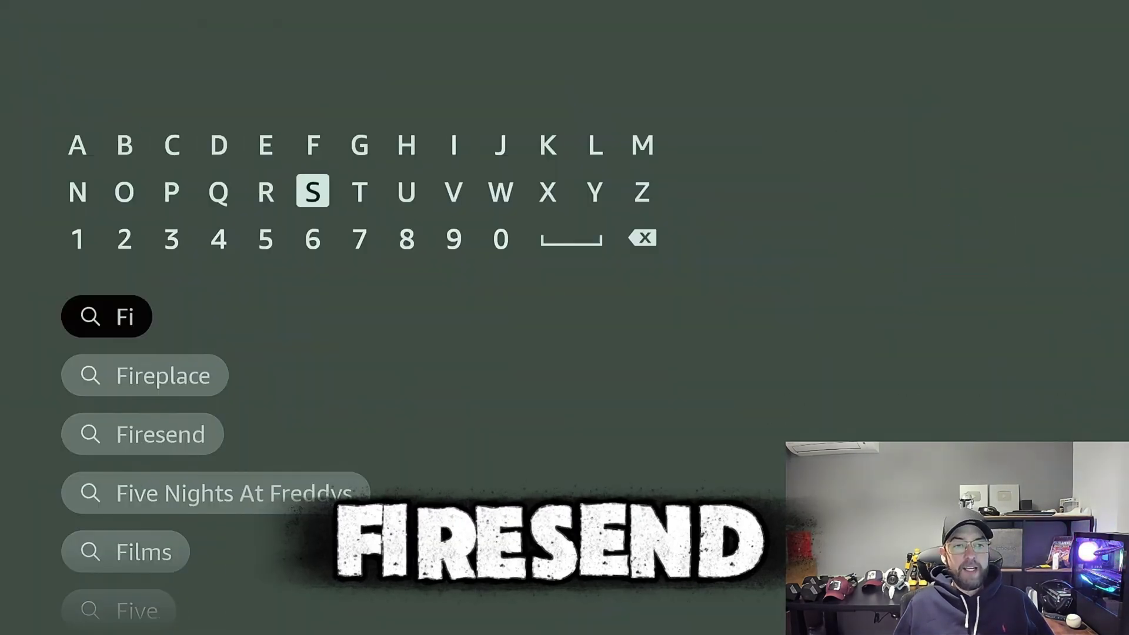
key("Left")
key("Return")
key("Up")
key("Return")
- Add an S to the search text and choose the Firesend suggestion
key("Down")
key("Right")
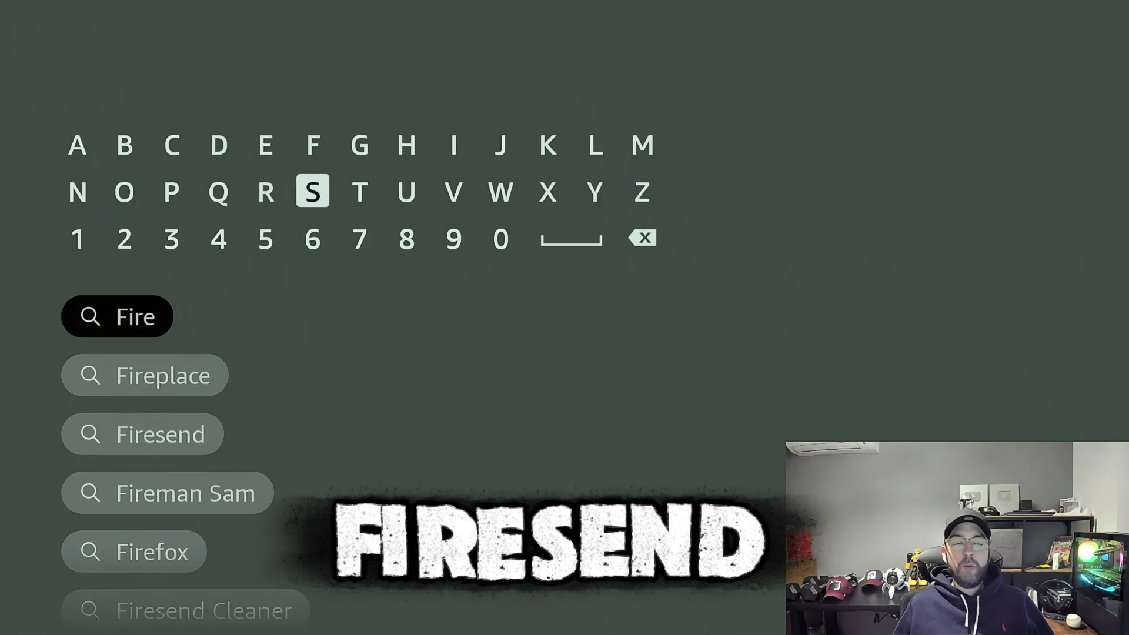
key("Return")
key("Down")
key("Down")
key("Return")
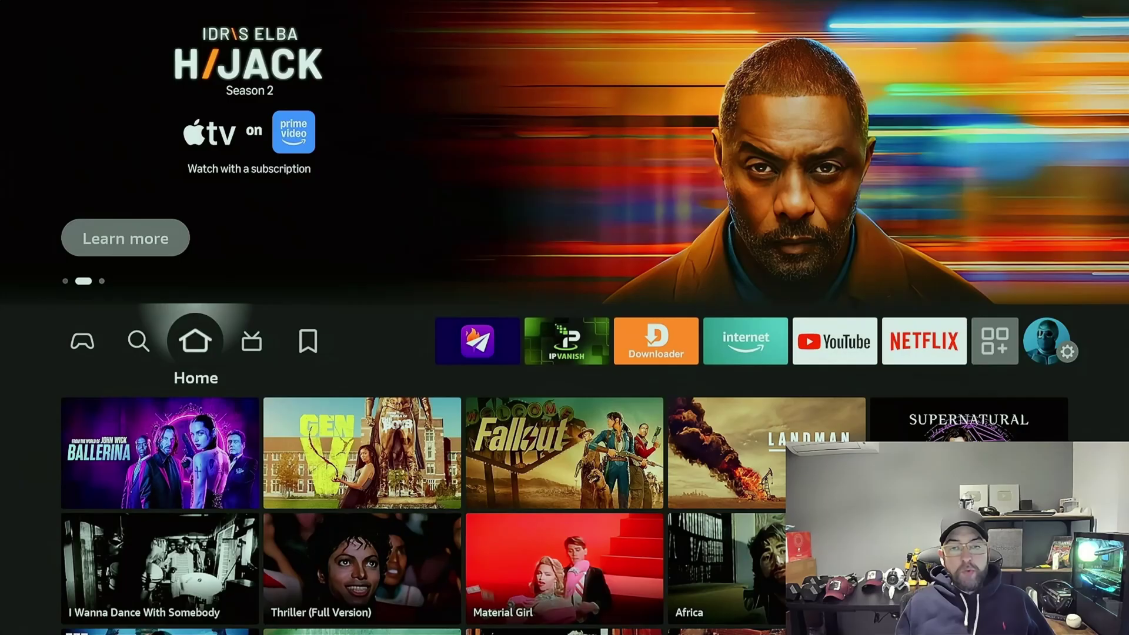
- Open the My Fire TV page in the device settings from the home screen
key("Right")
key("Right")
key("Right")
key("Right")
key("Right")
key("Right")
key("Right")
key("Right")
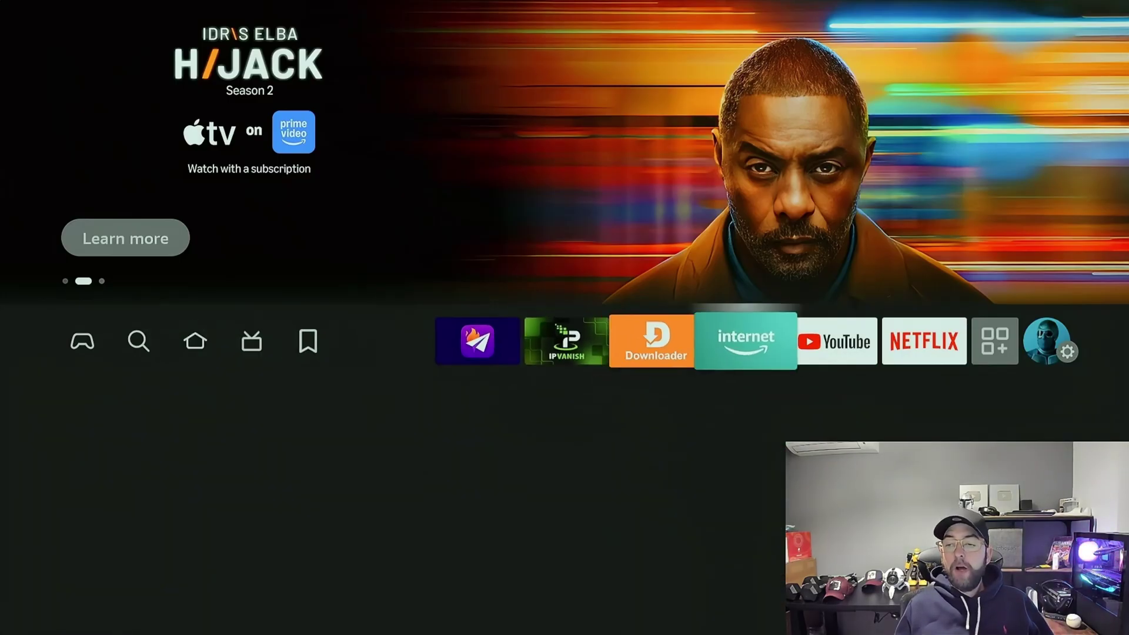
key("Right")
key("Right")
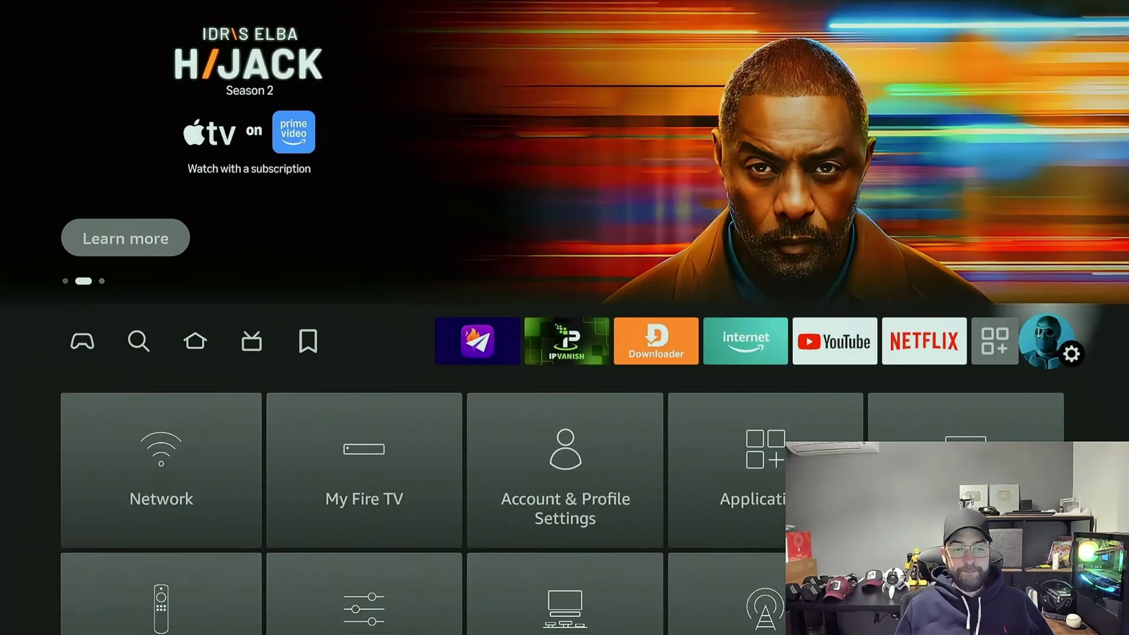
key("Down")
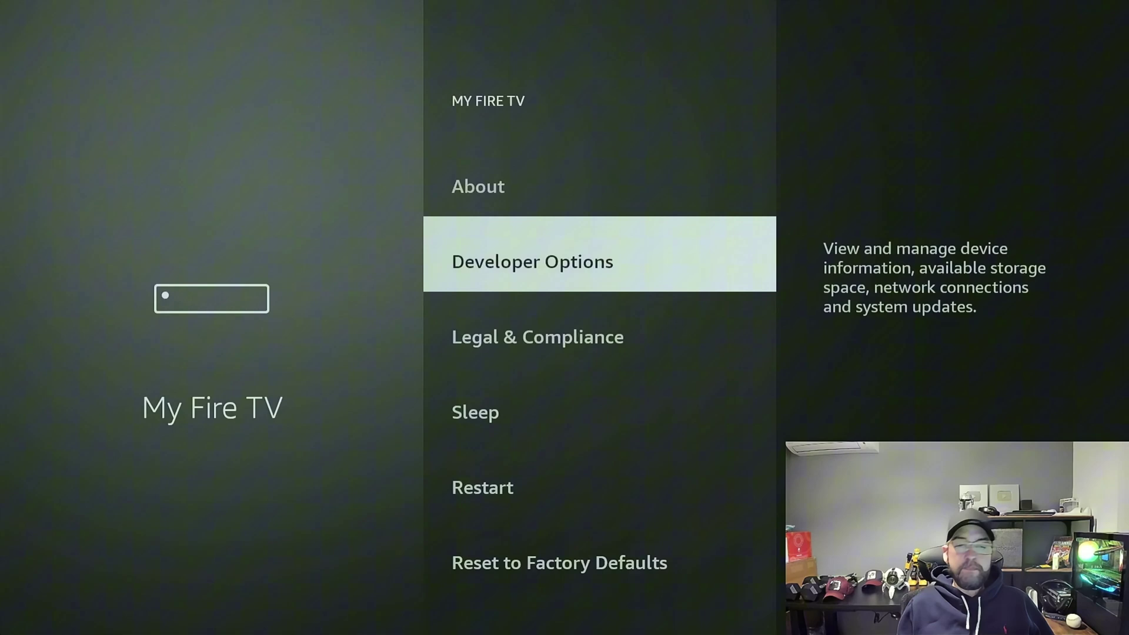
- Repeatedly select the Fire TV entry on the About page to unlock developer mode, and return to My Fire TV
key("Up")
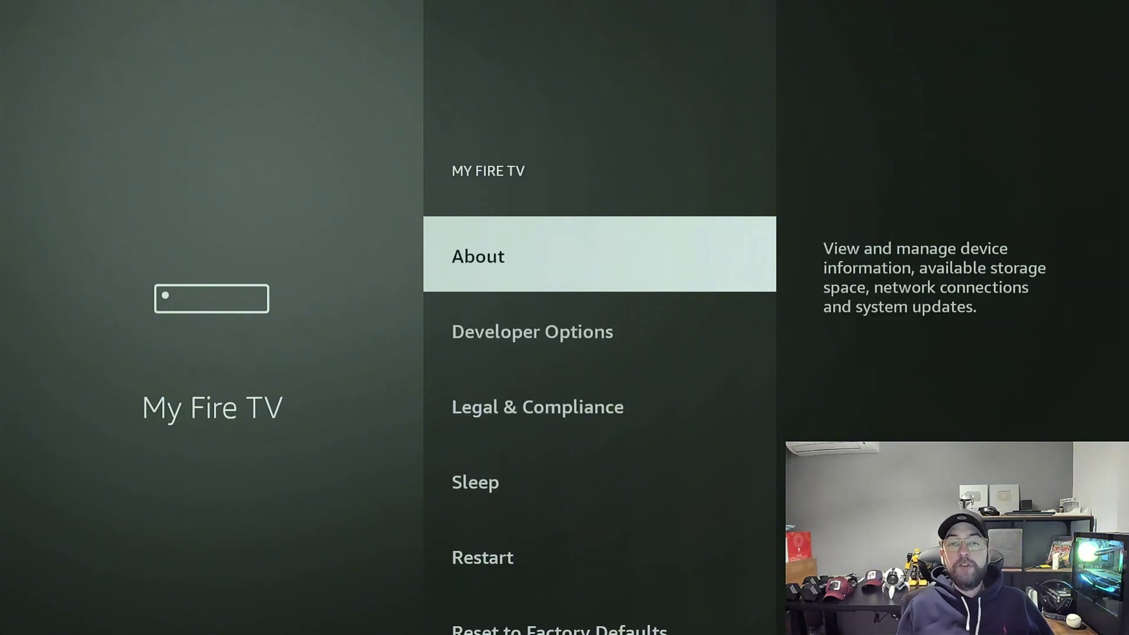
key("Return")
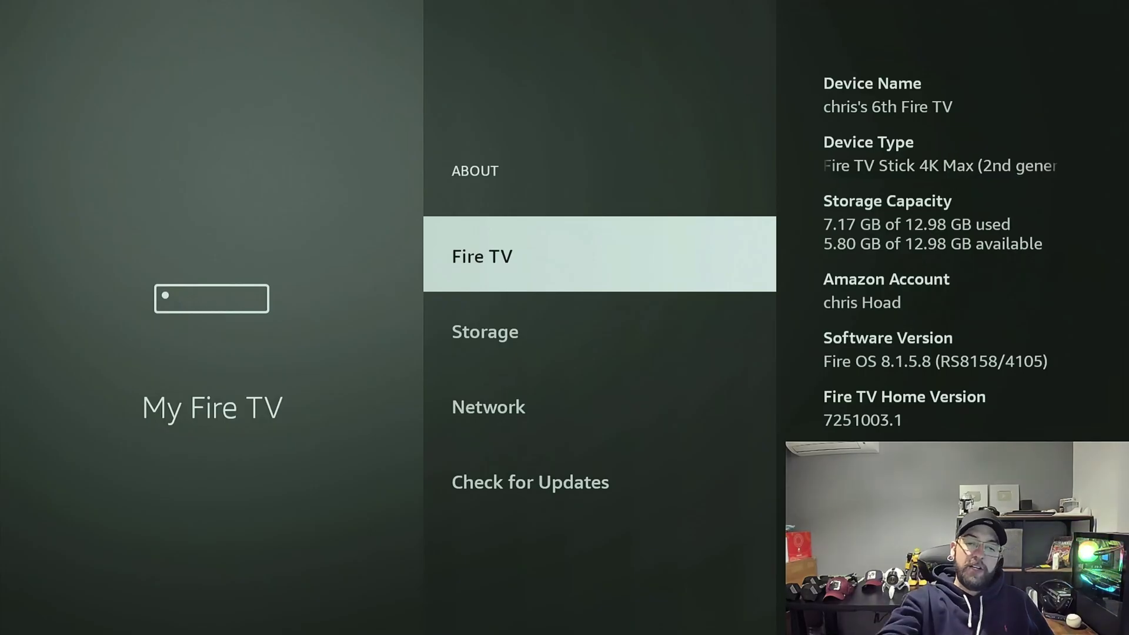
key("Return")
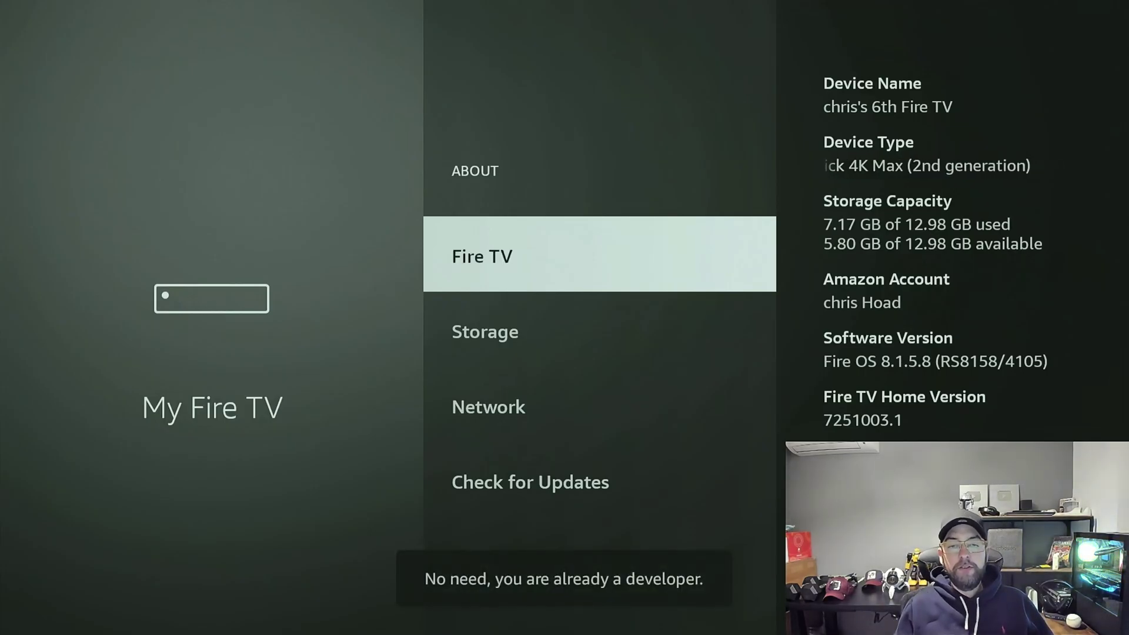
key("Return")
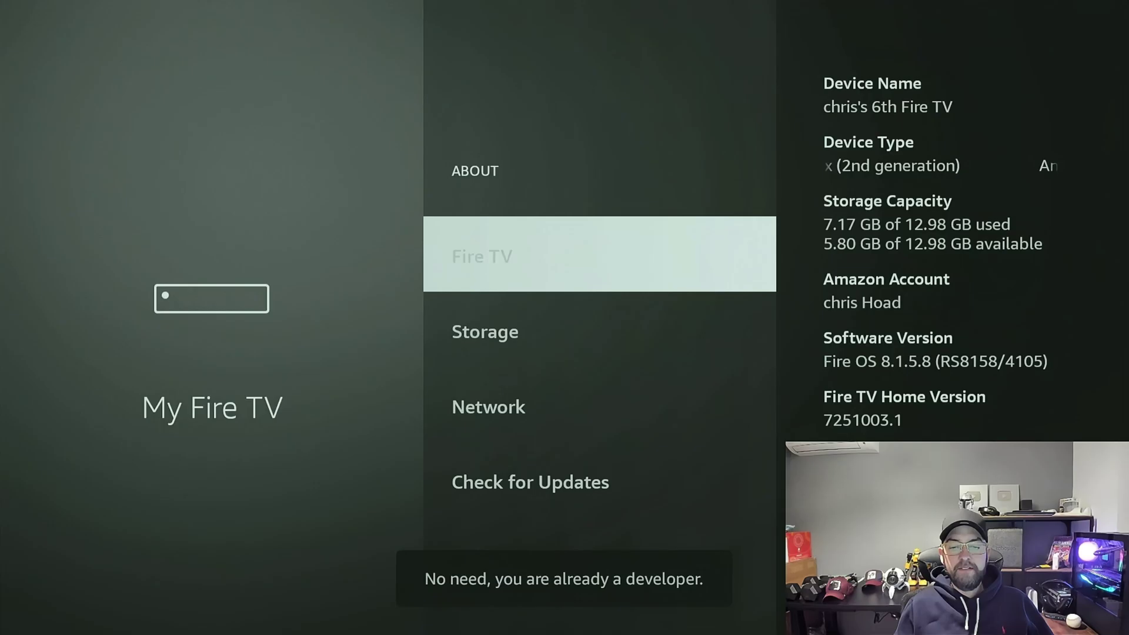
key("Escape")
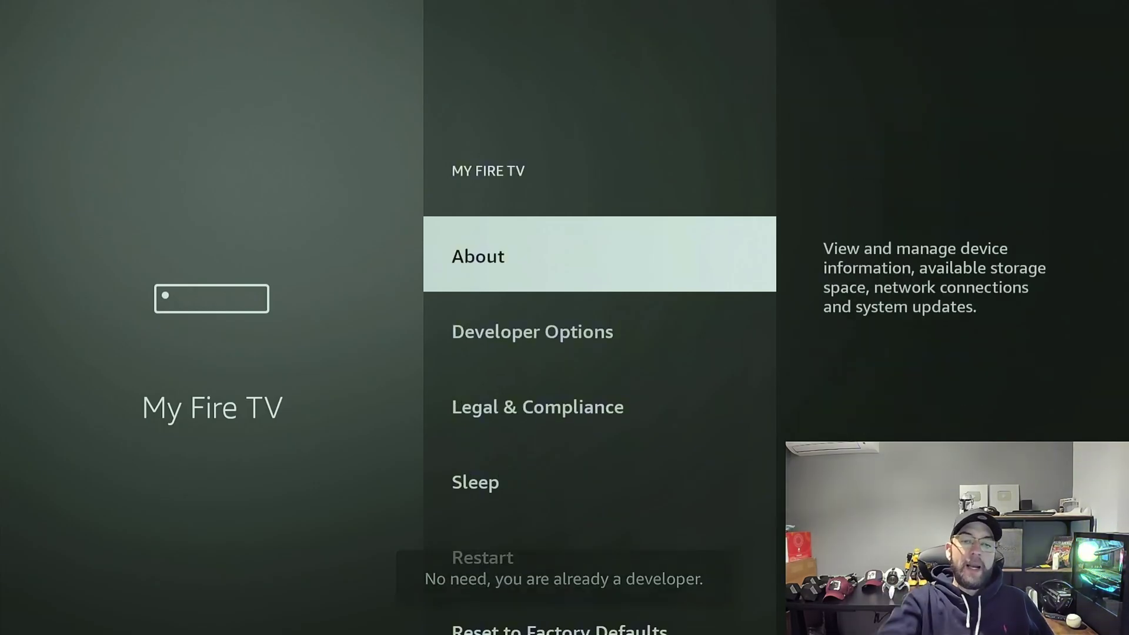
- Open the Install unknown apps list in Developer Options
key("Down")
key("Return")
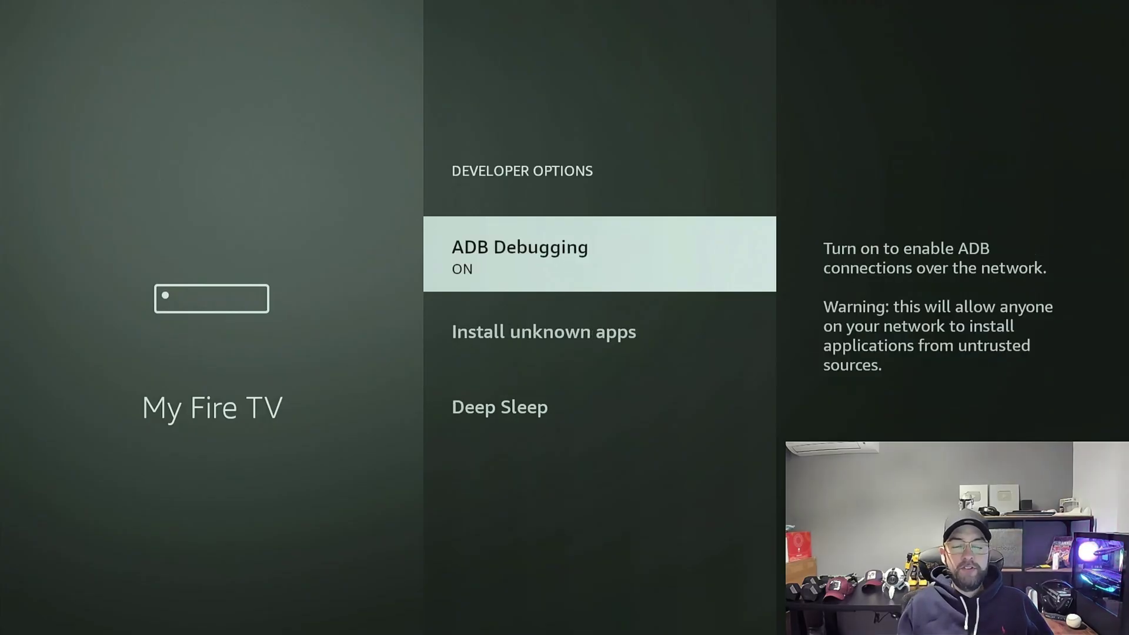
key("Down")
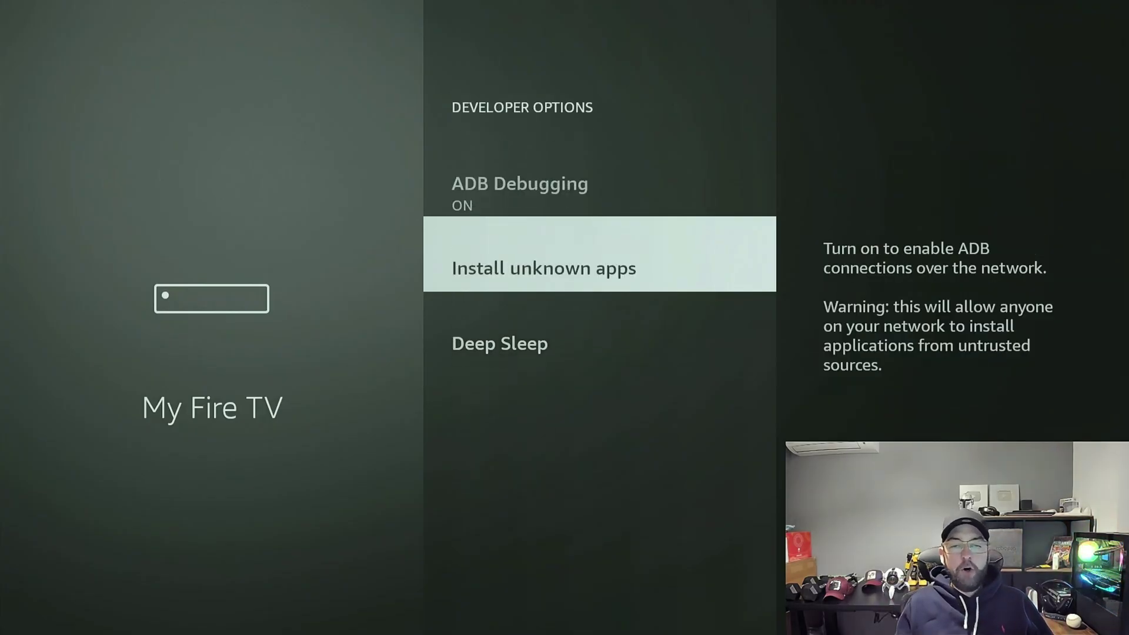
key("Return")
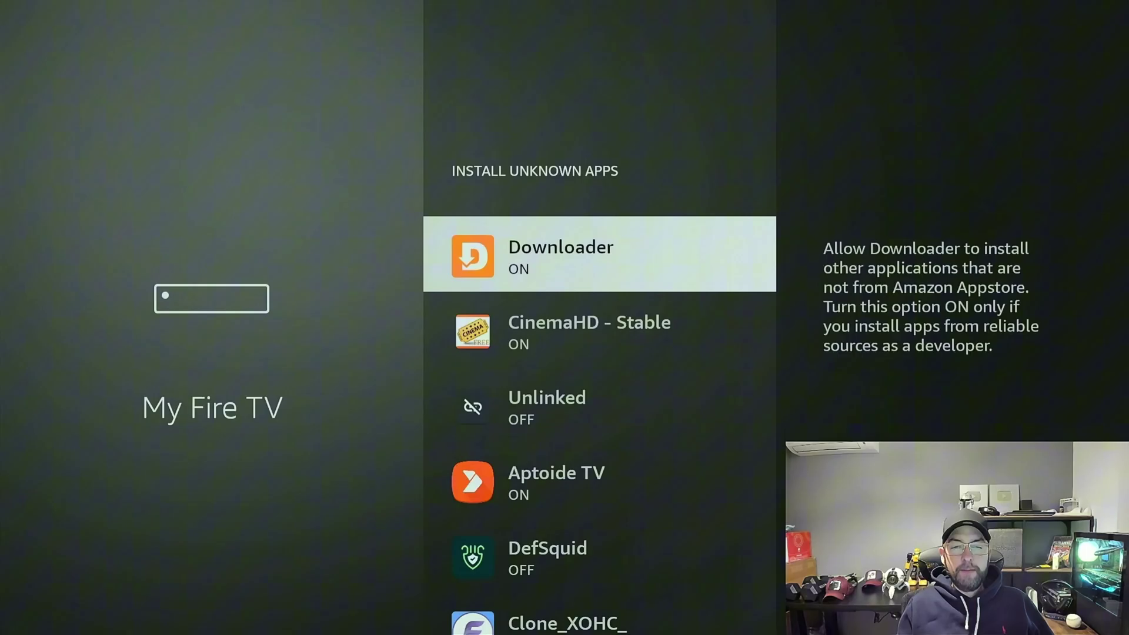
- Review the unknown-app installation permissions in the list, checking the FireSend entry in particular
key("Down")
key("Down")
key("Down")
key("Down")
key("Down")
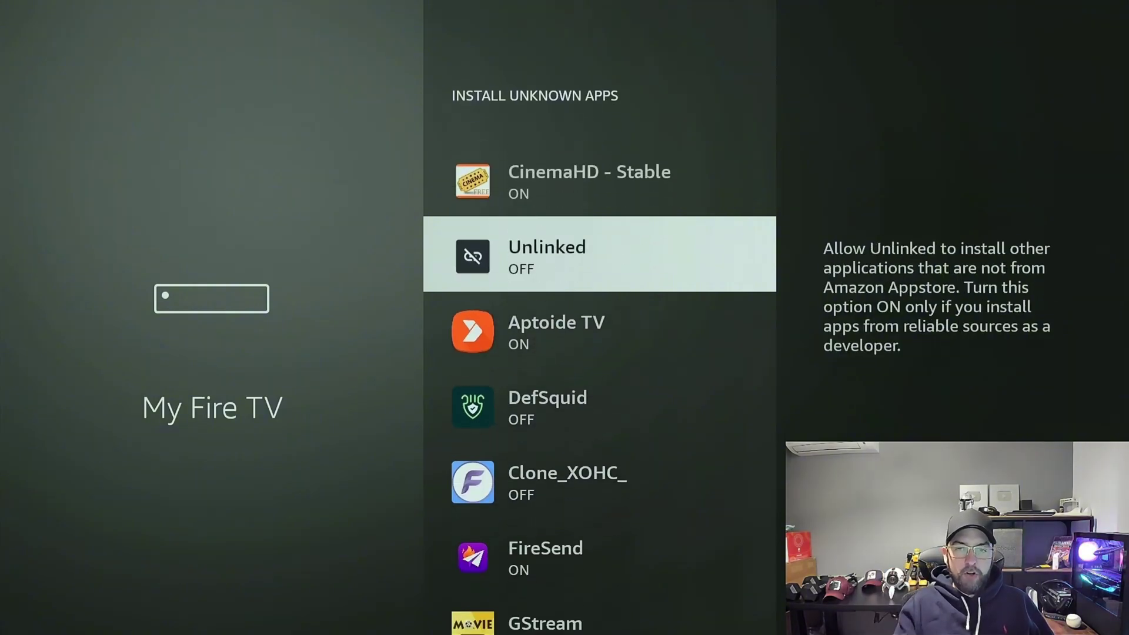
key("Down")
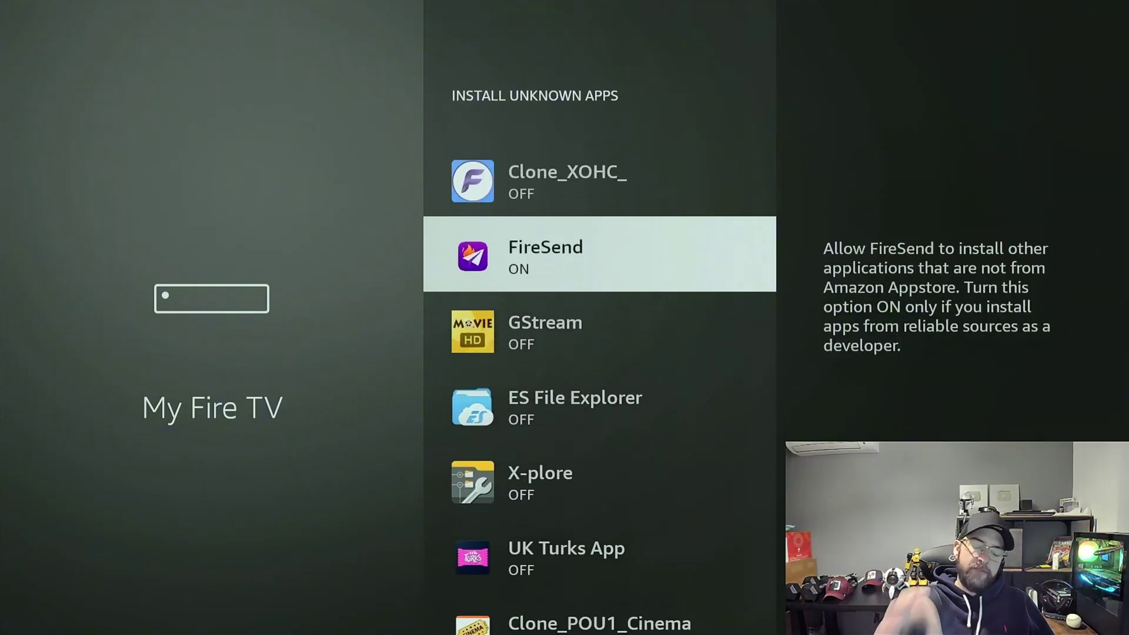
key("Down")
key("Down")
key("Down")
key("Down")
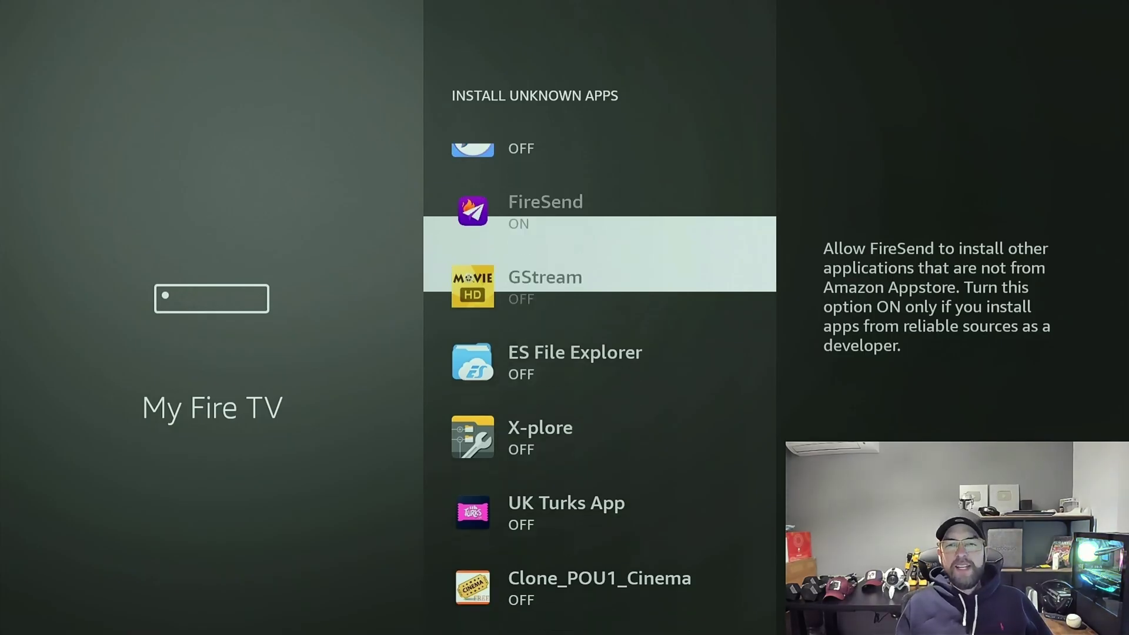
key("Down")
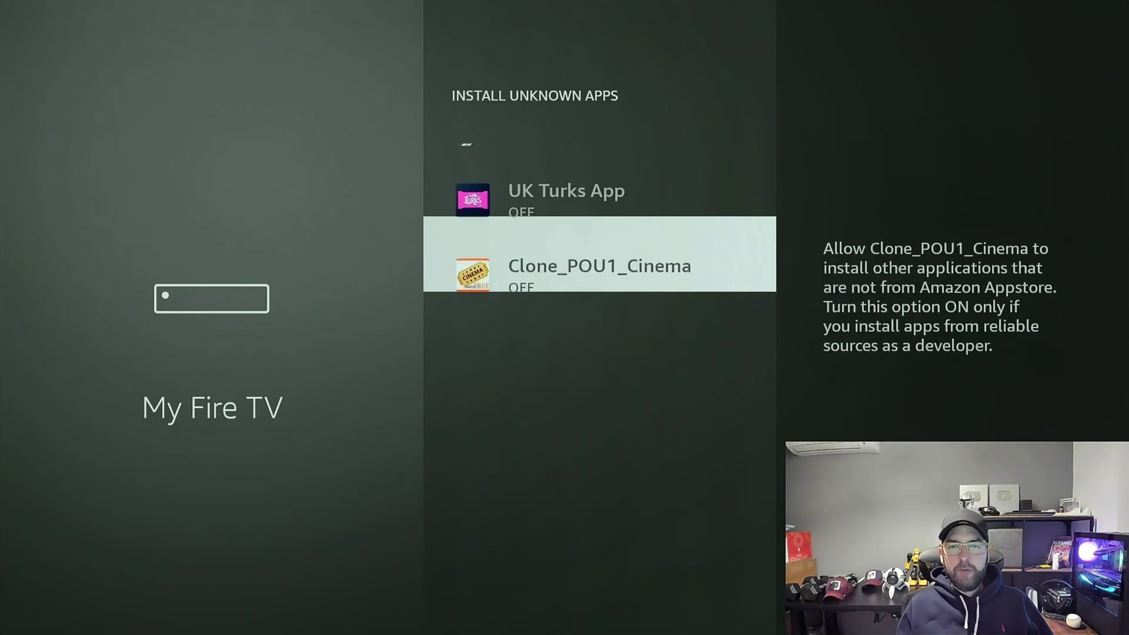
key("Up")
key("Up")
key("Up")
key("Up")
key("Up")
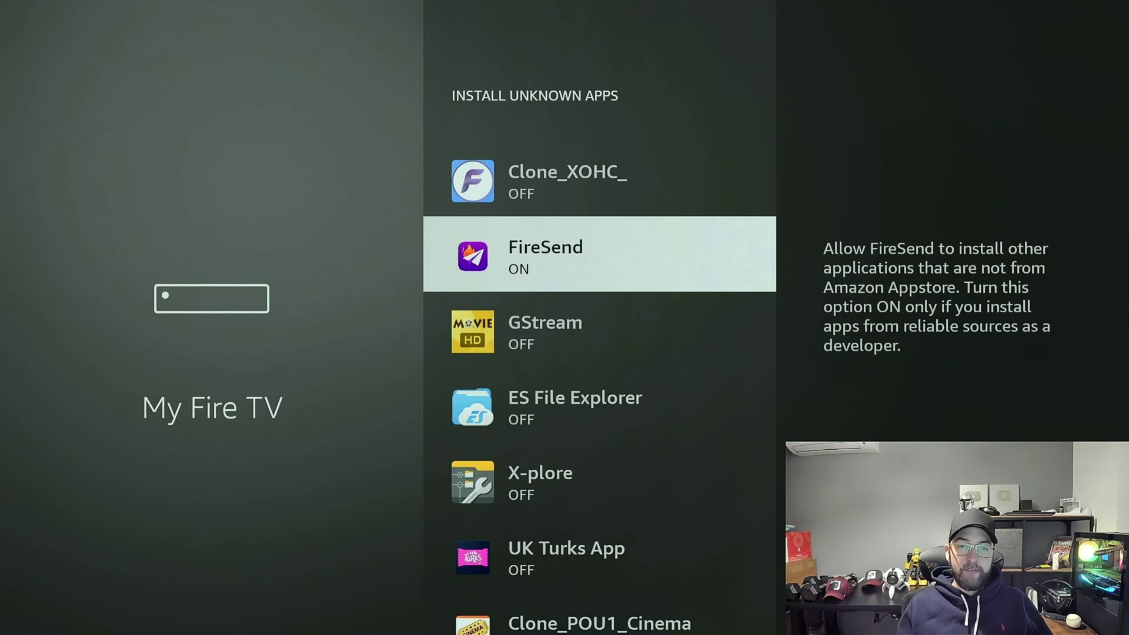
- Turn off the permission to install unknown apps for CinemaHD - Stable
key("Up")
key("Up")
key("Up")
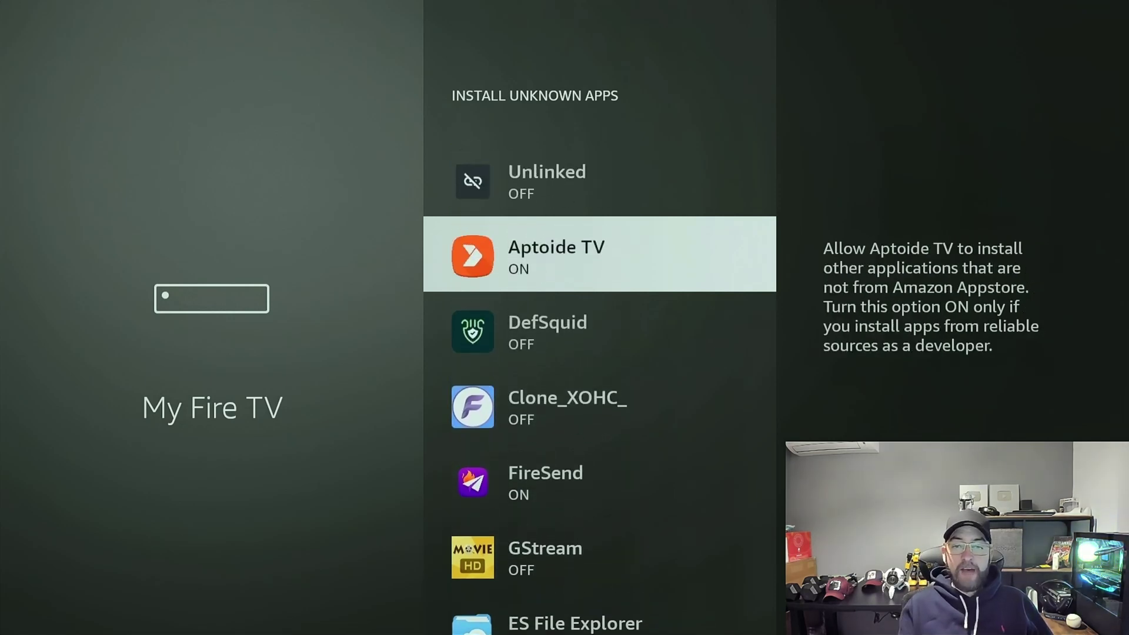
key("Up")
key("Up")
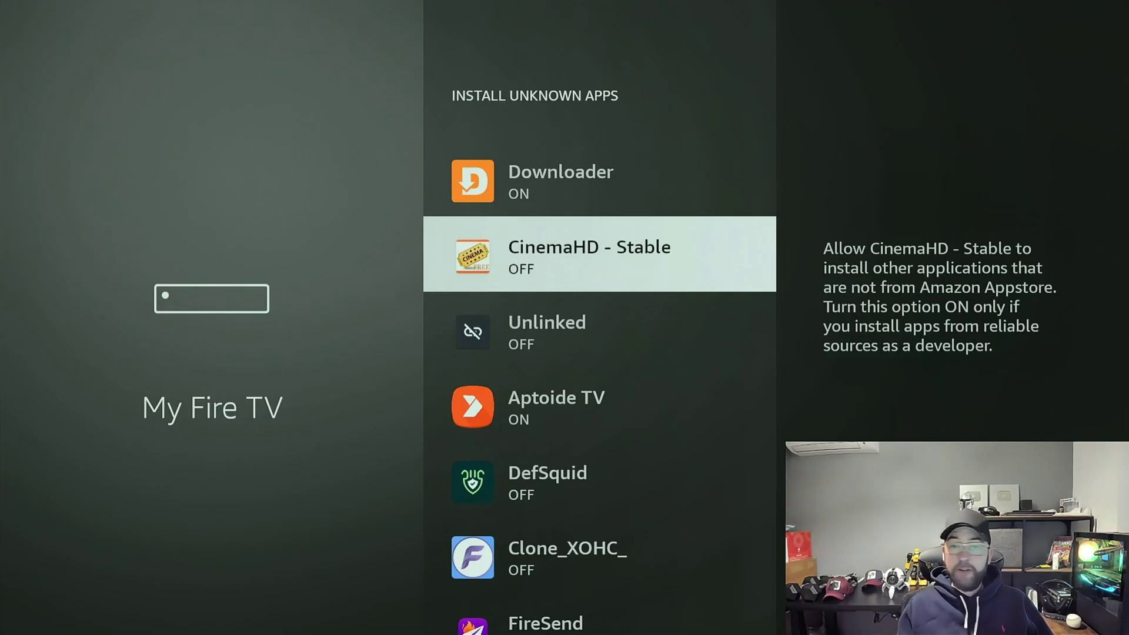
key("Up")
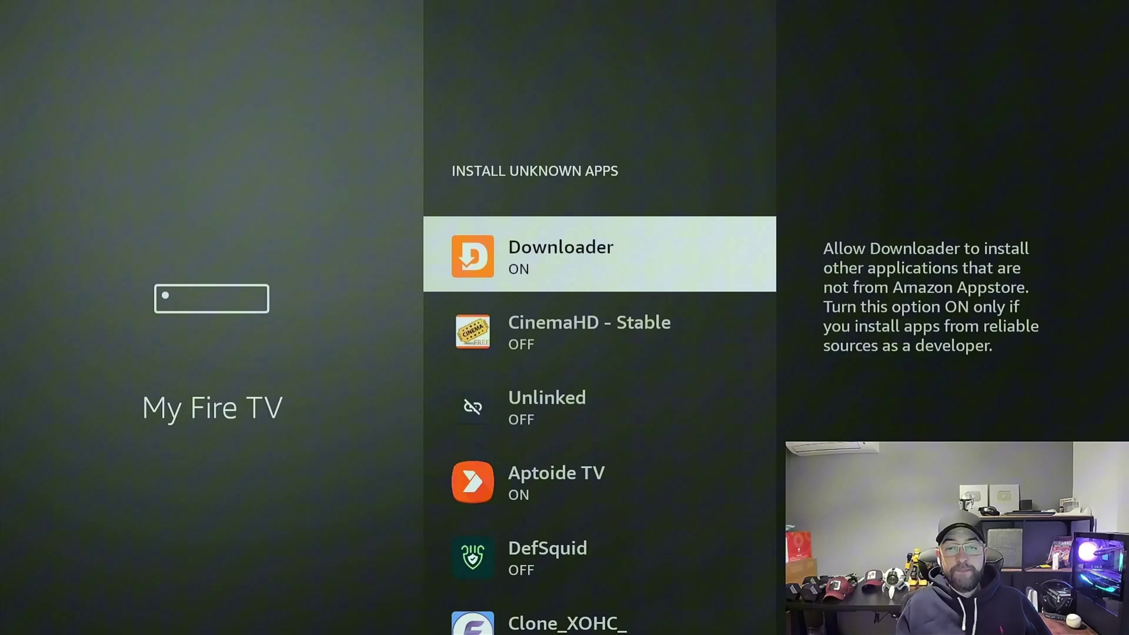
- Return to the Fire TV home screen and open the FireSend app
key("Escape")
key("Escape")
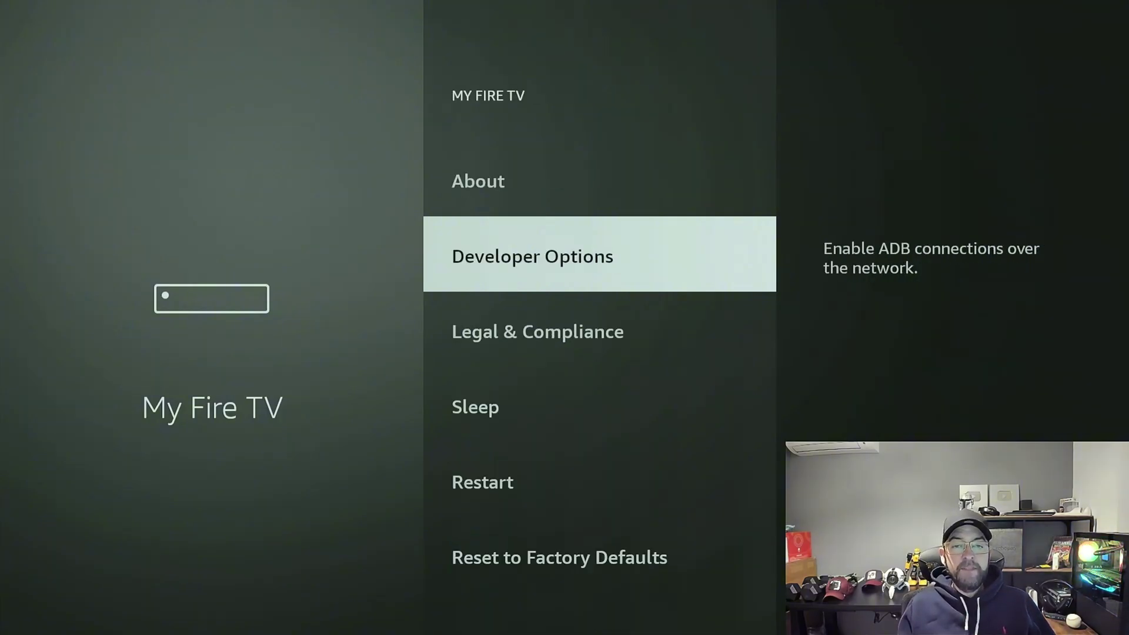
key("Home")
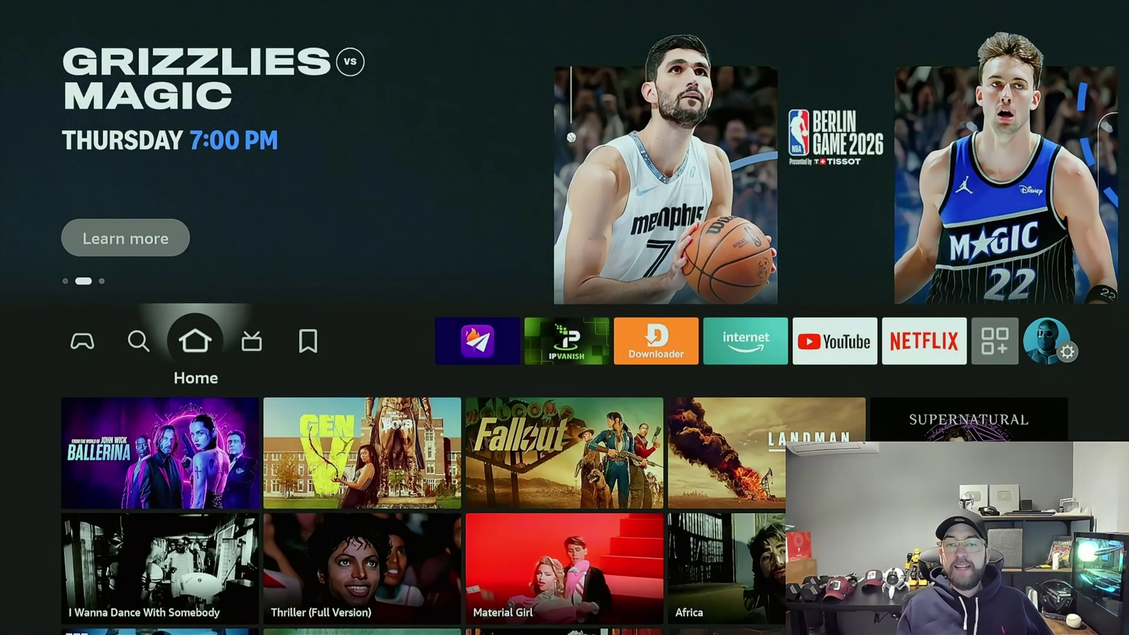
key("Right")
key("Right")
key("Right")
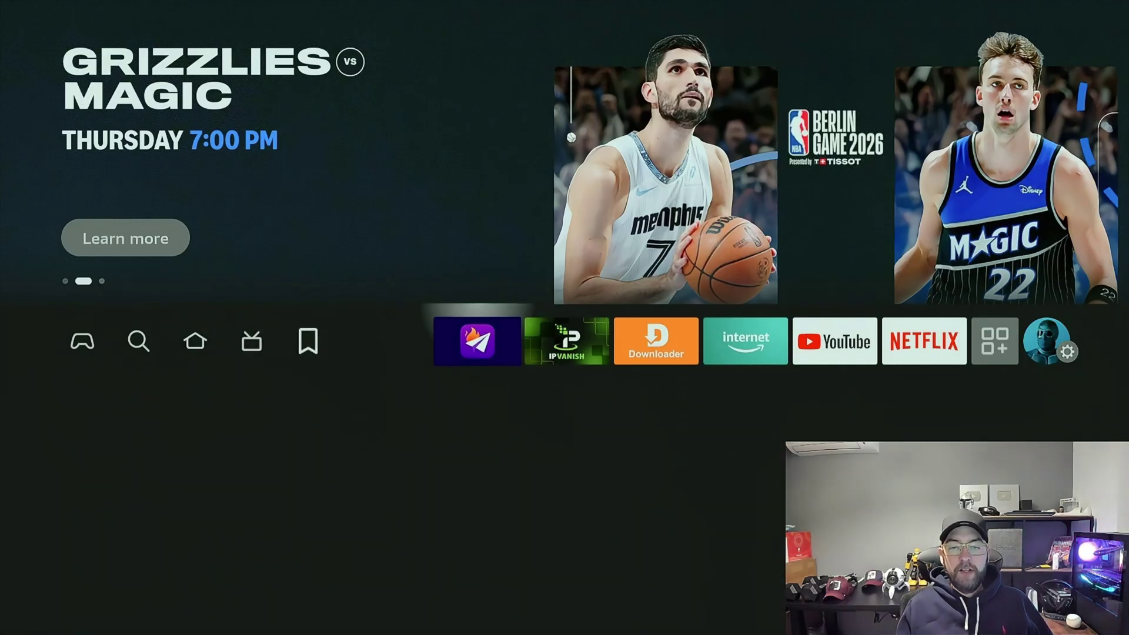
key("Right")
key("Right")
key("Right")
key("Right")
key("Right")
key("Right")
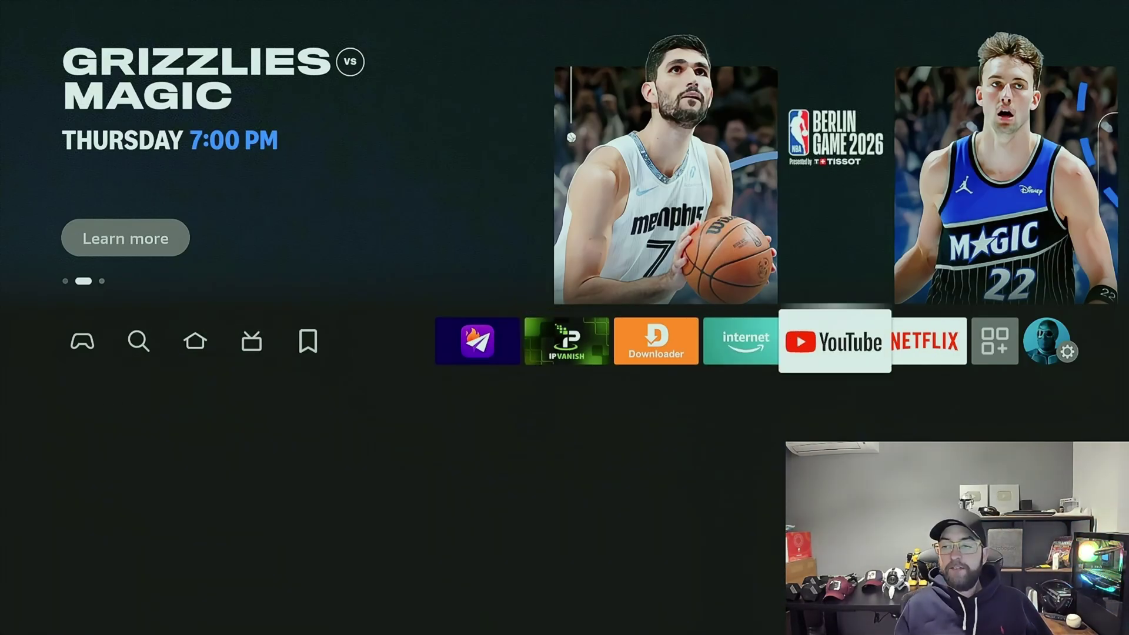
key("Down")
key("Down")
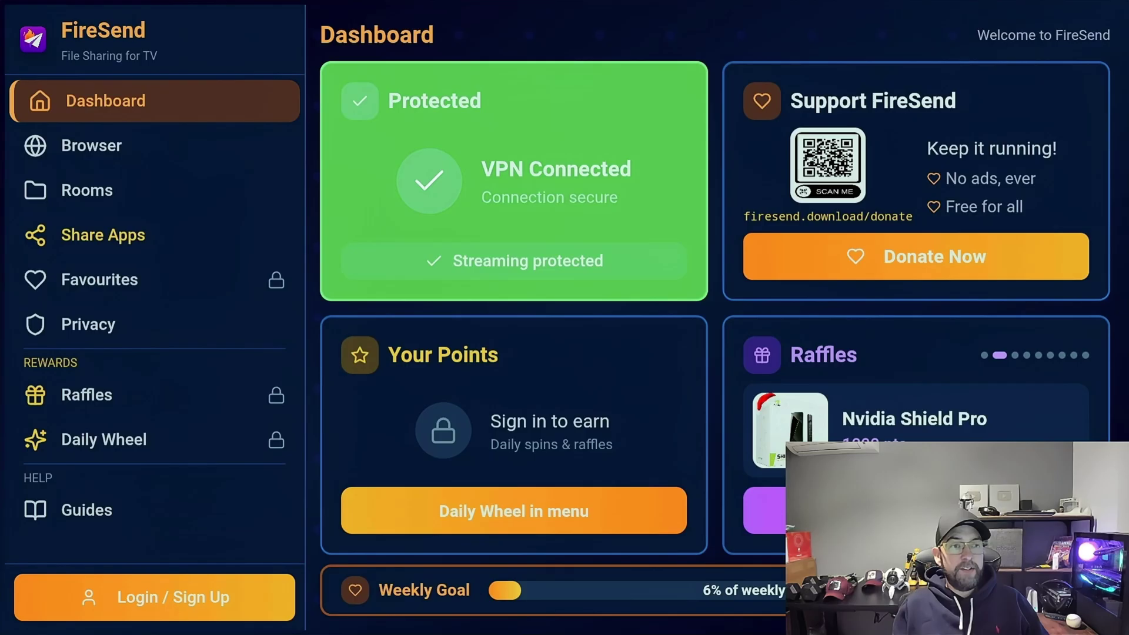
- Open FireSend's Rooms page and bring up the code entry for Join Room
key("Down")
key("Down")
key("Return")
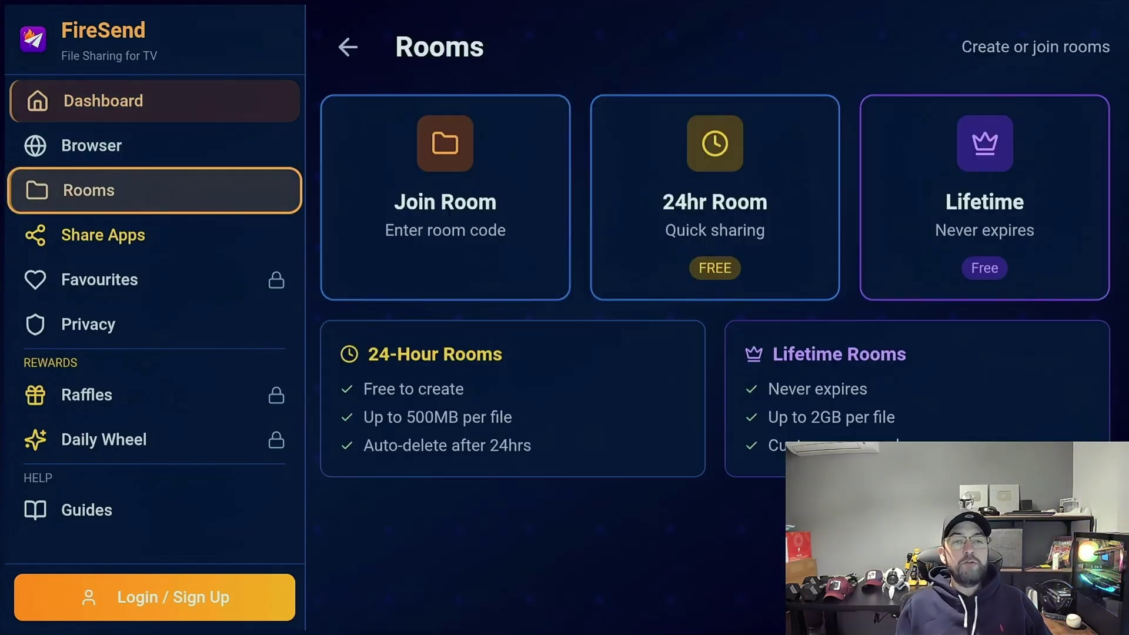
key("Right")
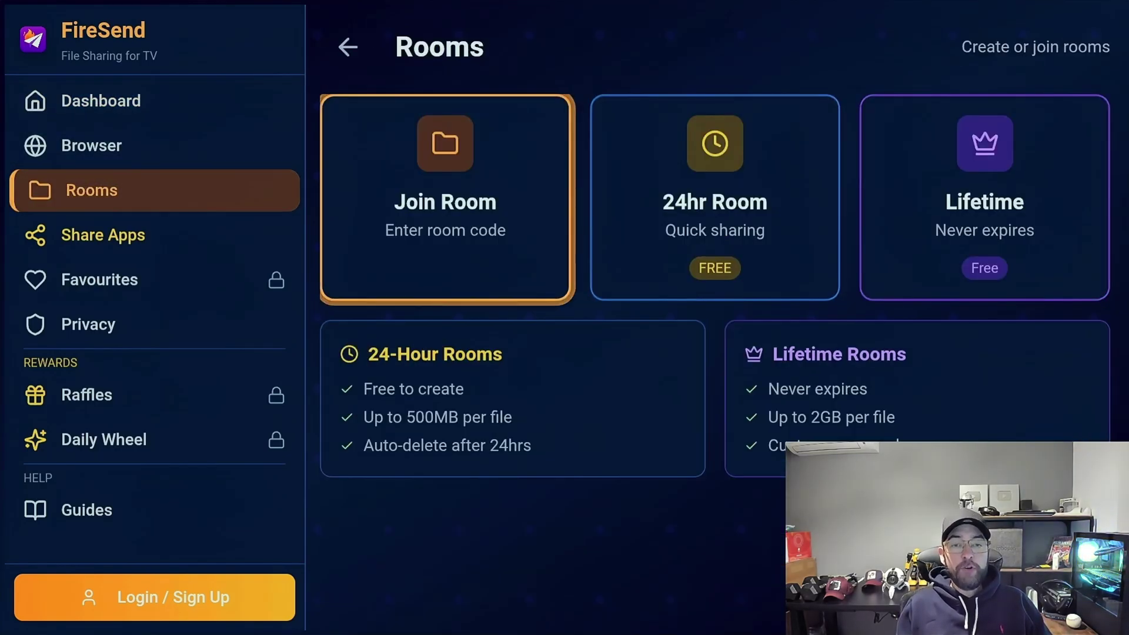
key("Return")
- Enter KODI as the room code and join that room
key("Right")
key("Right")
key("Down")
key("Right")
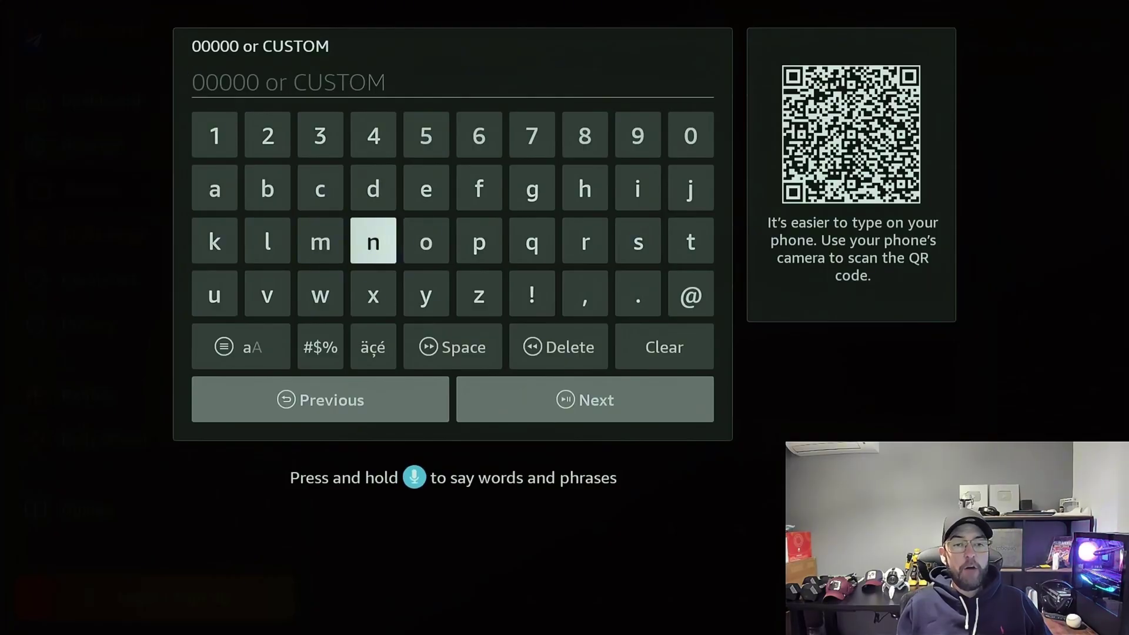
key("Right")
key("Right")
key("Left")
key("Left")
key("Left")
key("Left")
key("Left")
key("Return")
key("Up")
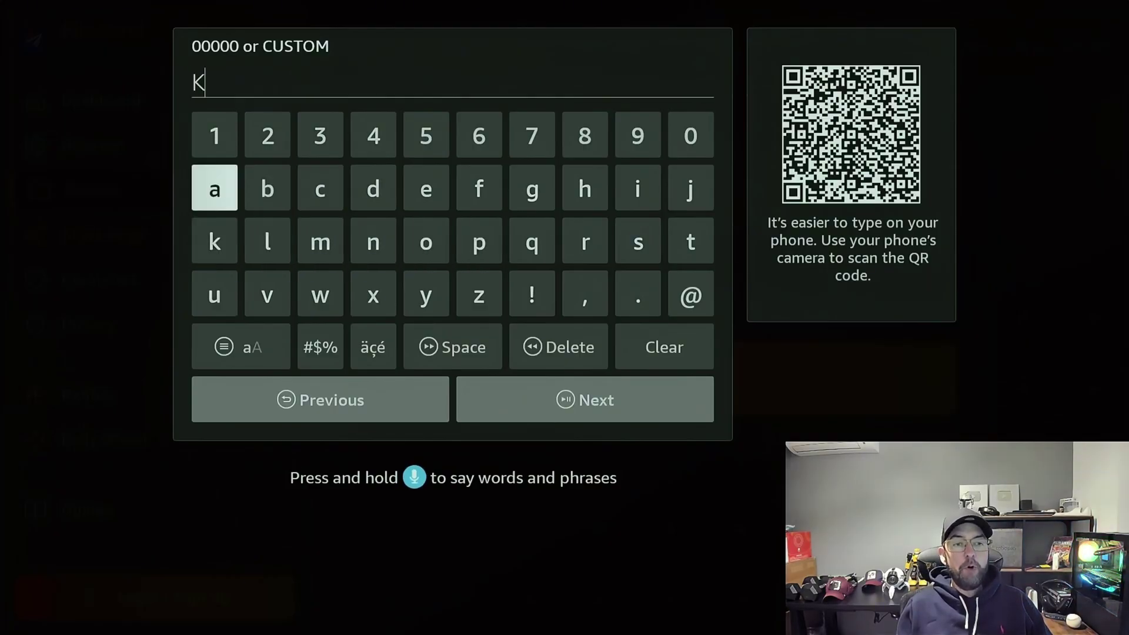
key("Left")
key("Left")
key("Left")
key("Left")
key("Left")
key("Left")
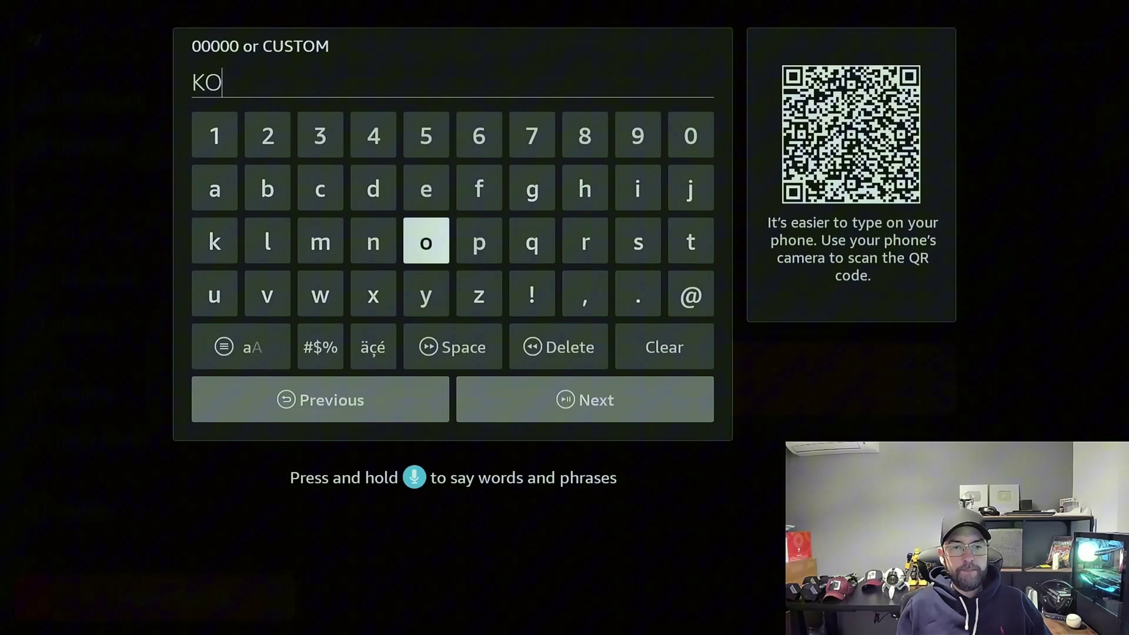
key("Up")
key("Left")
key("Return")
key("Right")
key("Right")
key("Right")
key("Right")
key("Return")
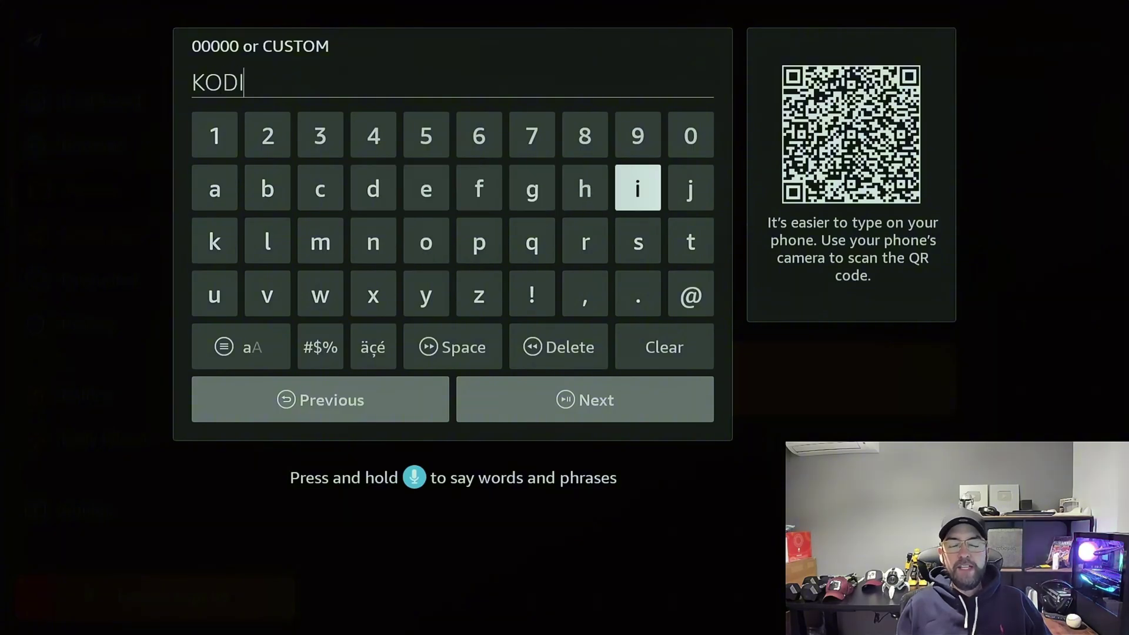
key("Down")
key("Down")
key("Down")
key("Down")
key("Return")
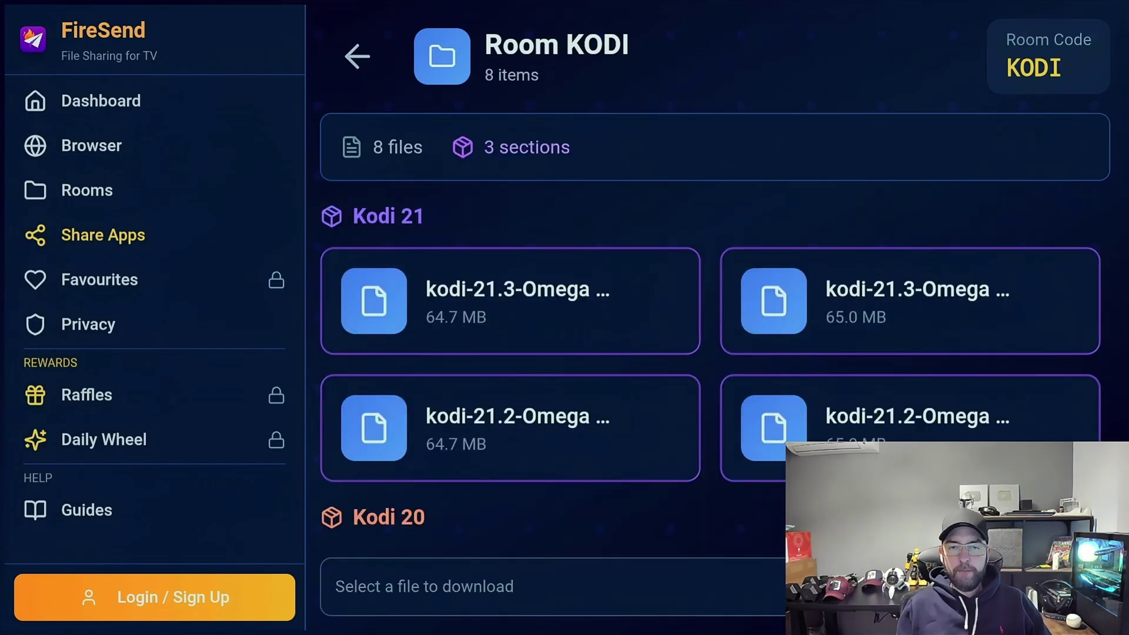
- Download the 64.7 MB kodi-21.3-Omega file from the Kodi 21 section and install Kodi on the device
left_click(511, 301)
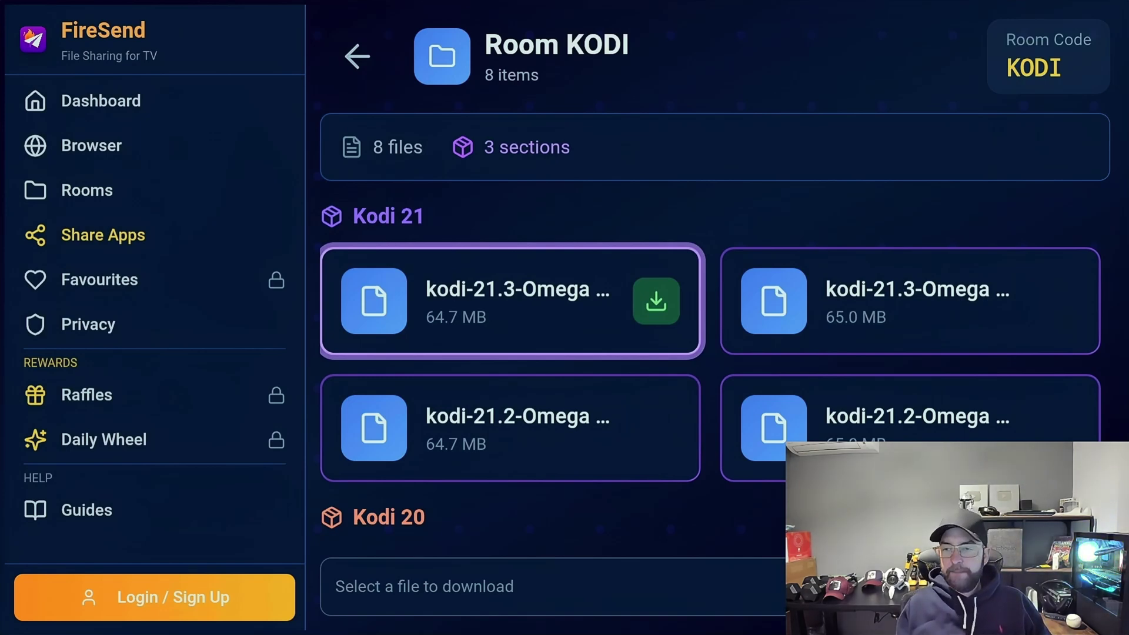
left_click(911, 301)
left_click(511, 301)
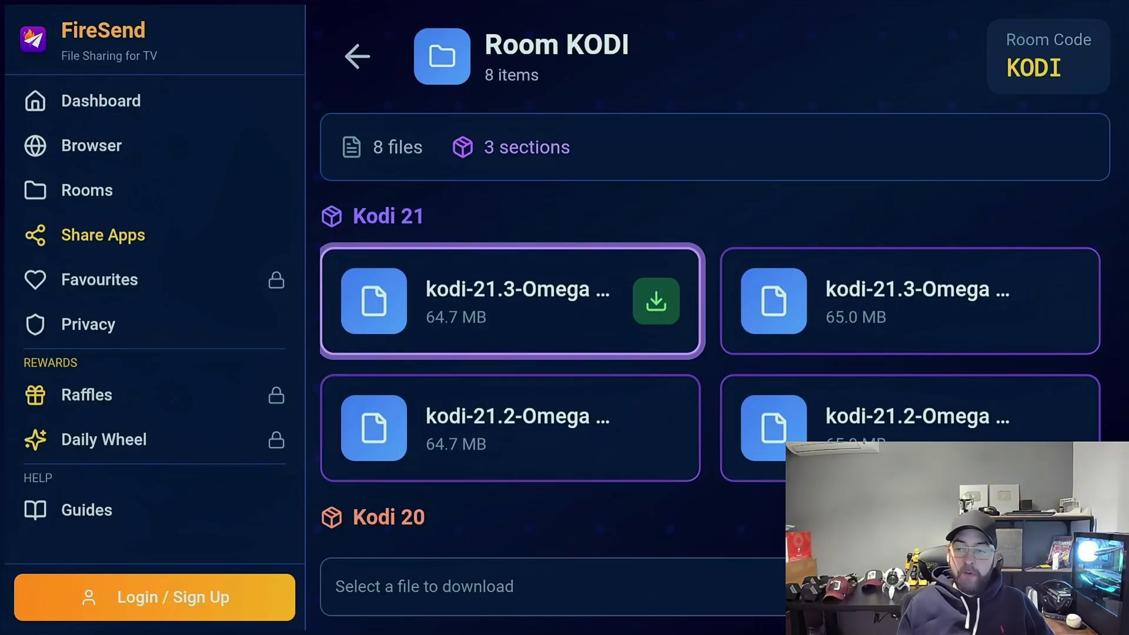
key("Return")
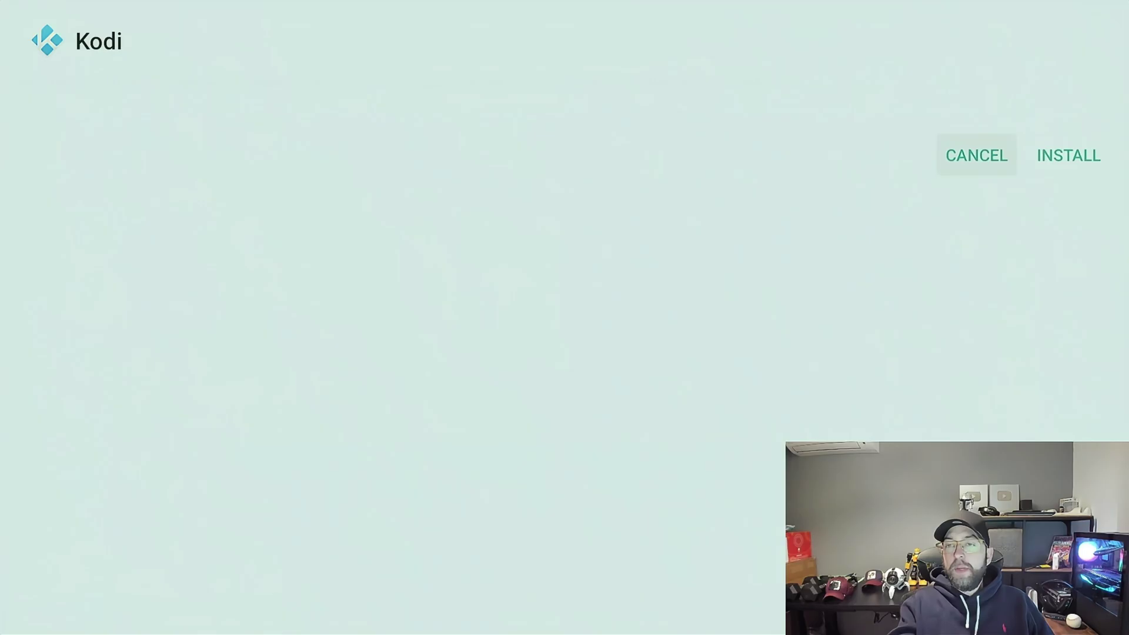
key("Right")
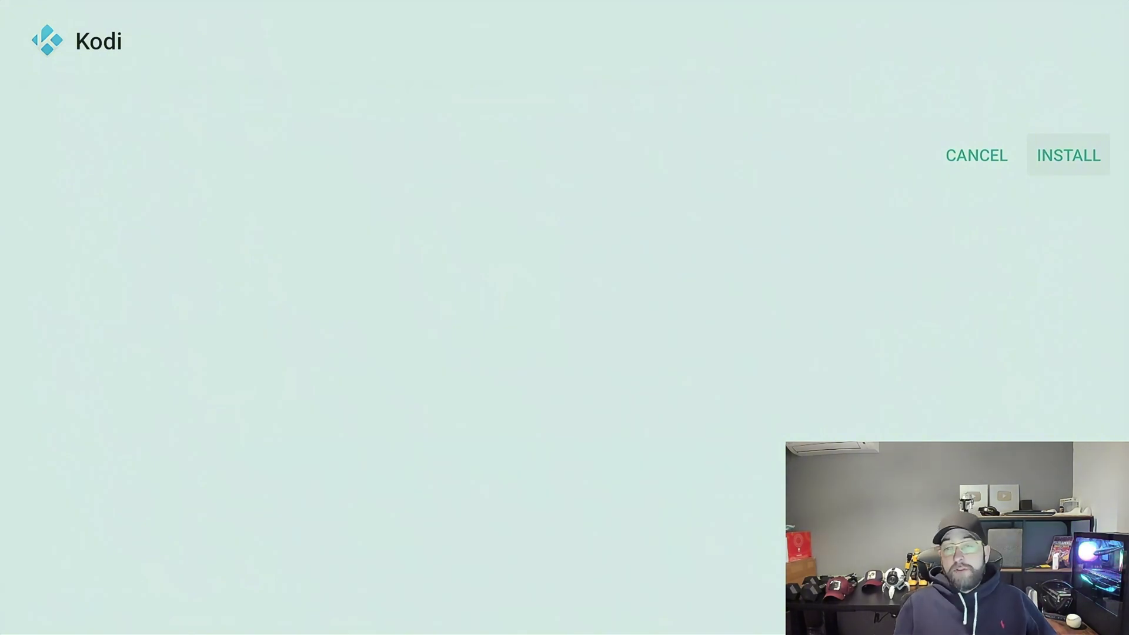
key("Return")
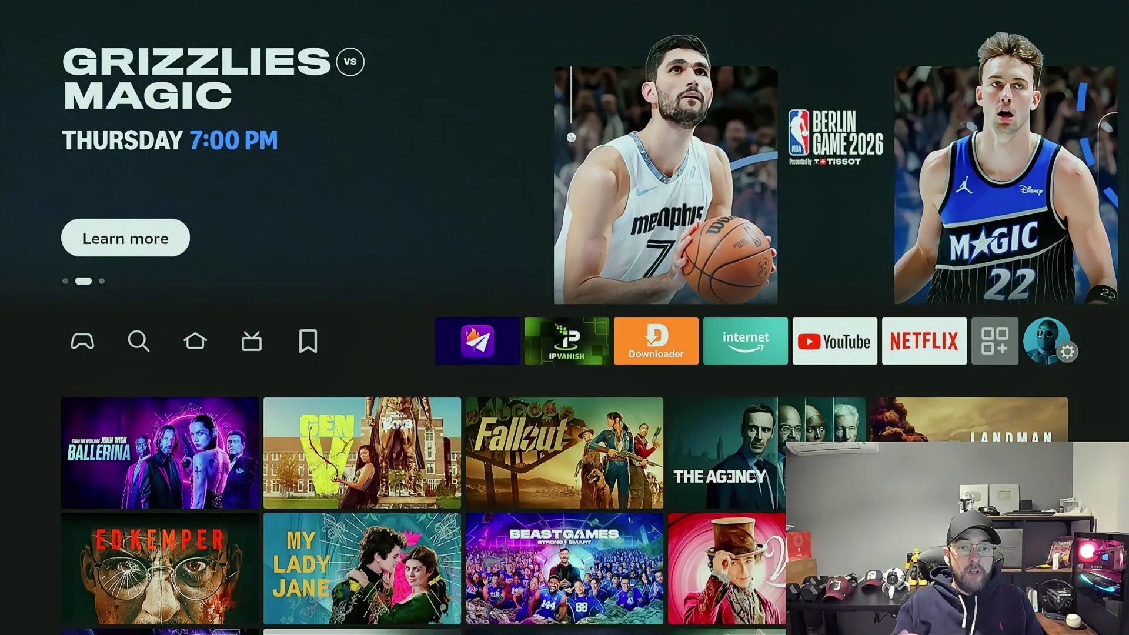
- Open the full My Apps list from the Fire TV home screen
key("Down")
key("Right")
key("Right")
key("Right")
key("Right")
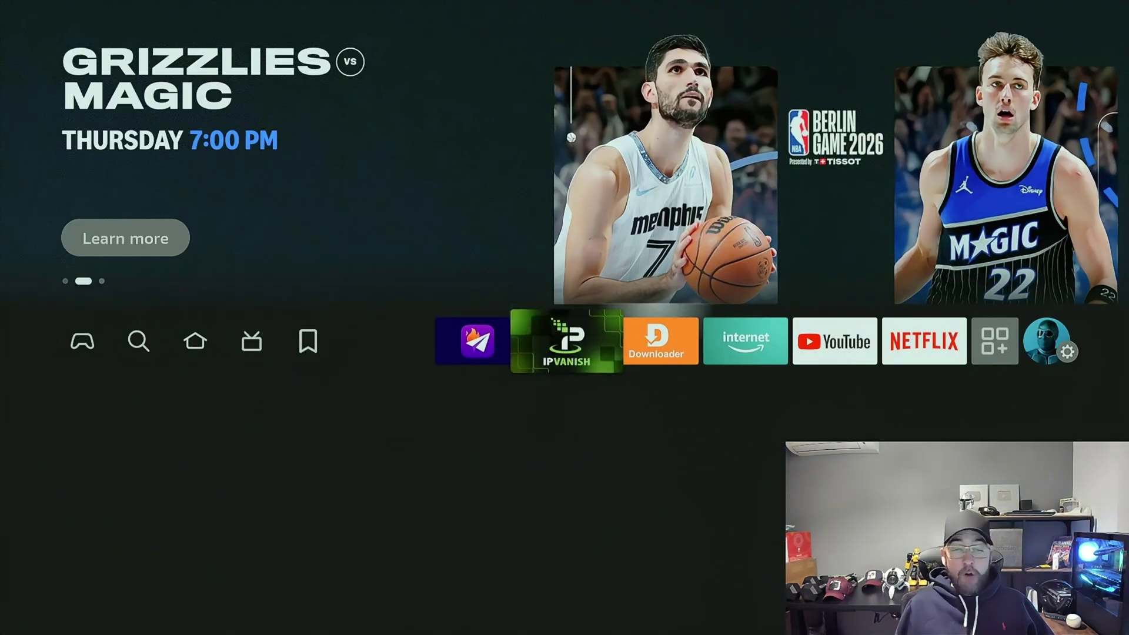
key("Right")
key("Right")
key("Right")
key("Right")
key("Right")
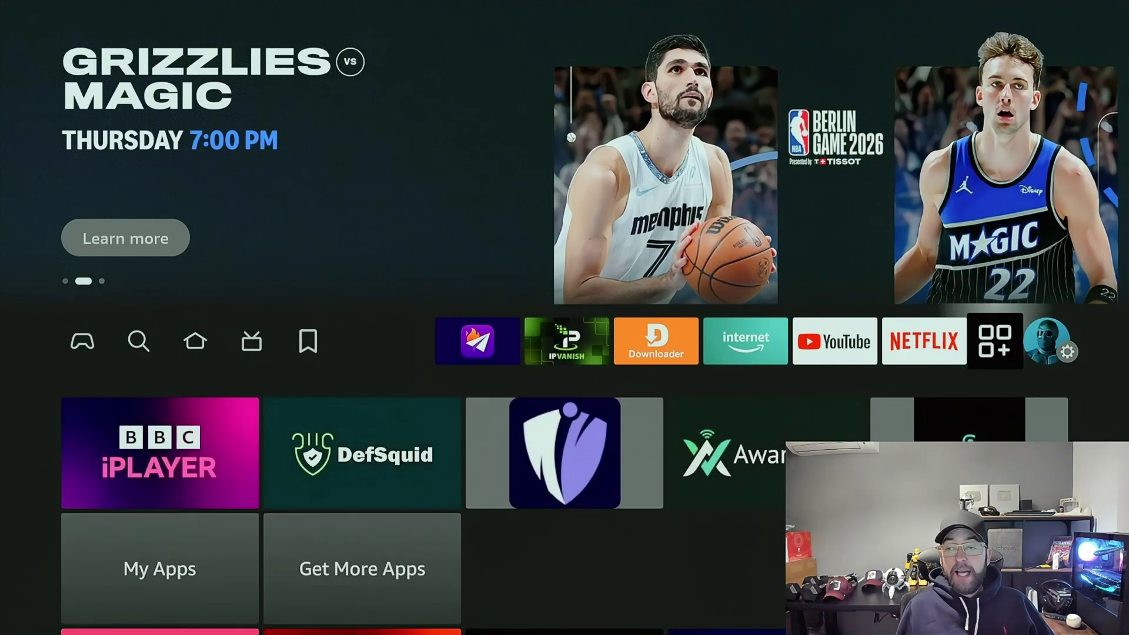
key("Down")
key("Down")
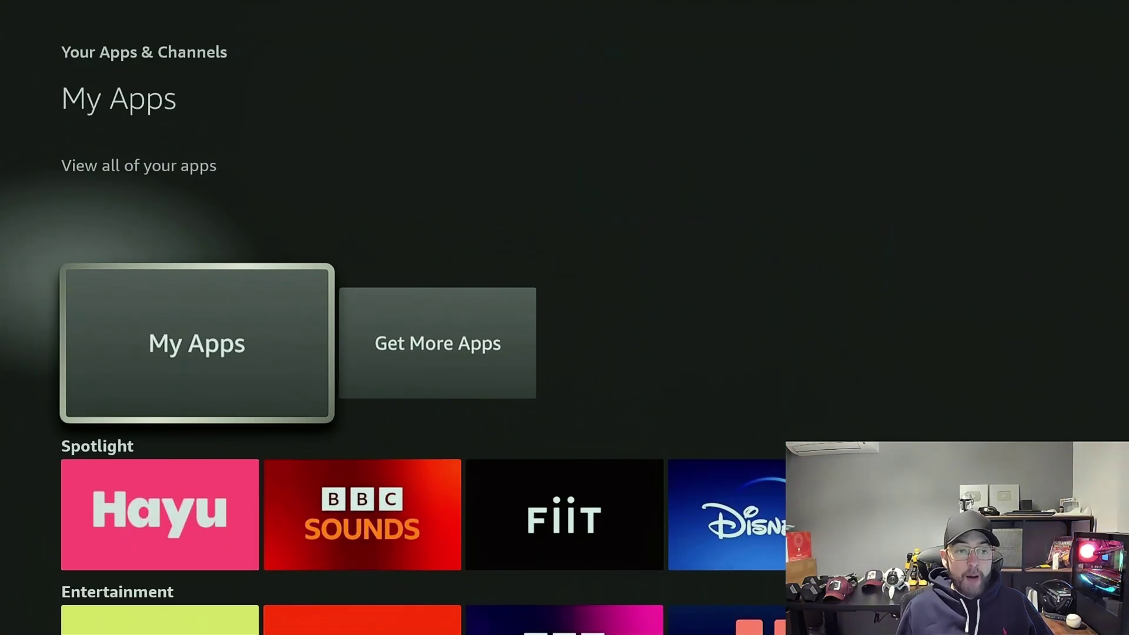
key("Return")
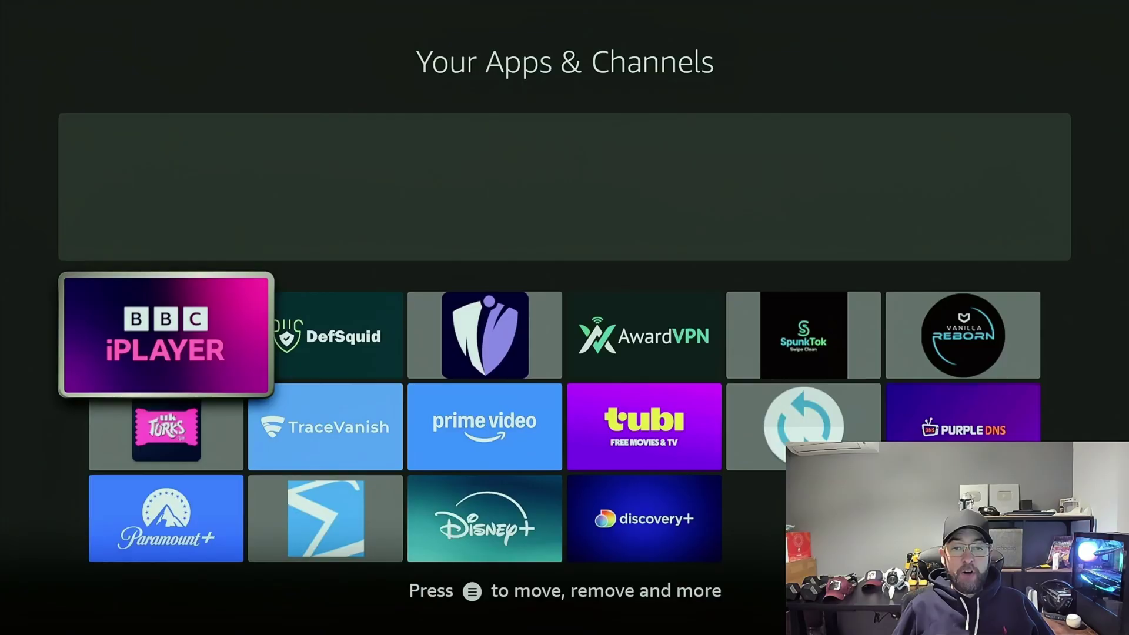
- Find and select the Kodi app in the Your Apps & Channels grid
key("Down")
key("Down")
key("Down")
key("Down")
key("Down")
key("Down")
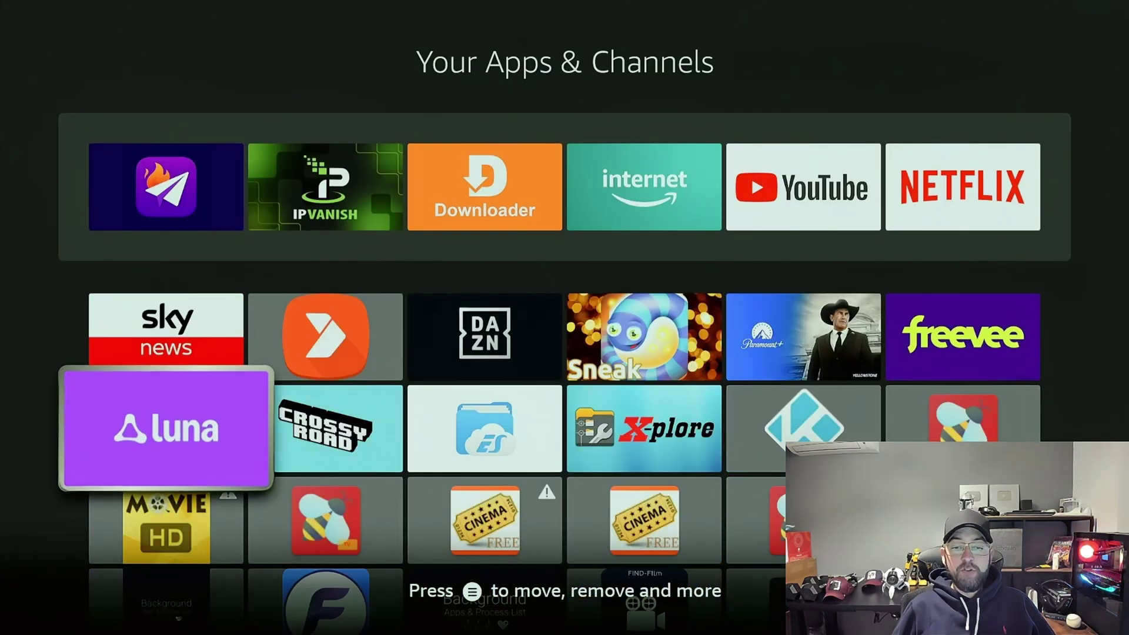
key("Right")
key("Right")
key("Right")
key("Right")
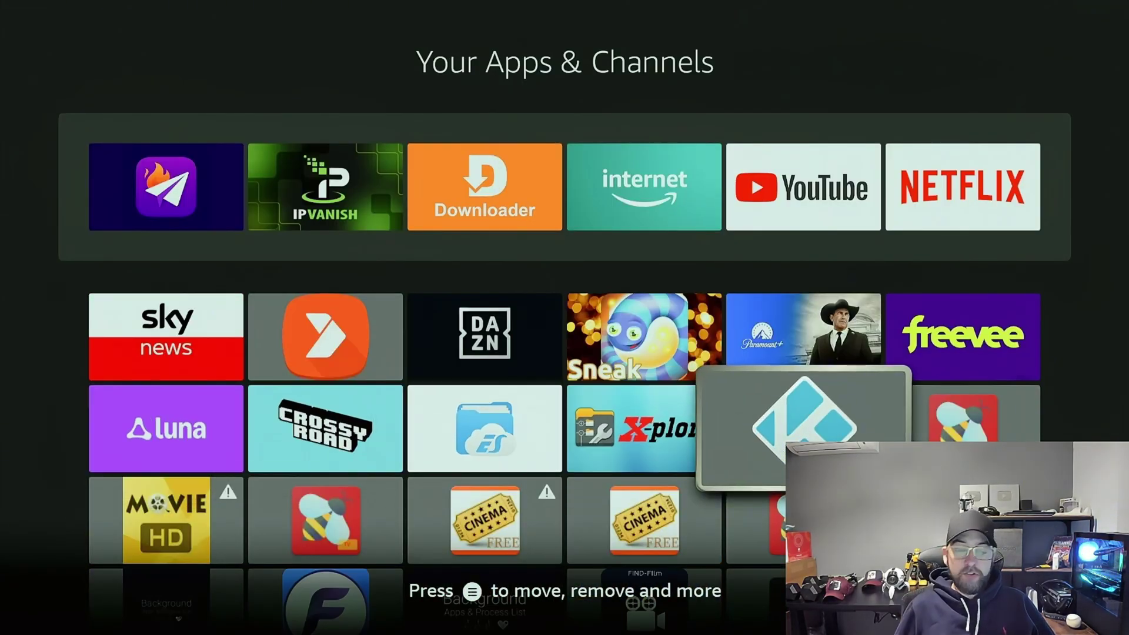